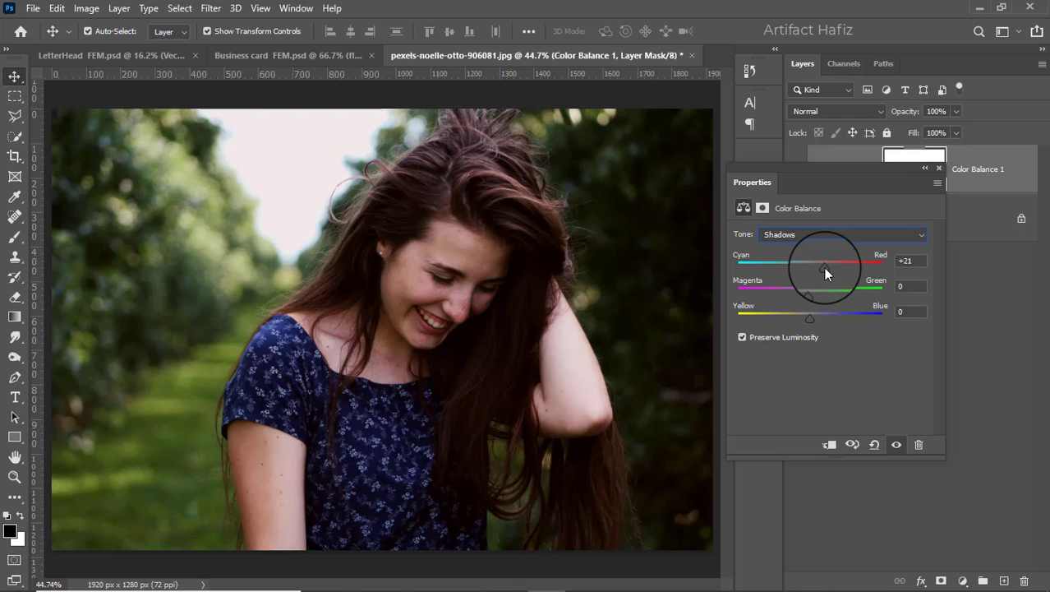
- Set the Color Balance layer's red, green and blue values to +7, +4, +4 for Shadows and +4, -3, -11 for Highlights
{"action": "left_click_drag", "start_coordinate": [824, 267], "coordinate": [814, 325]}
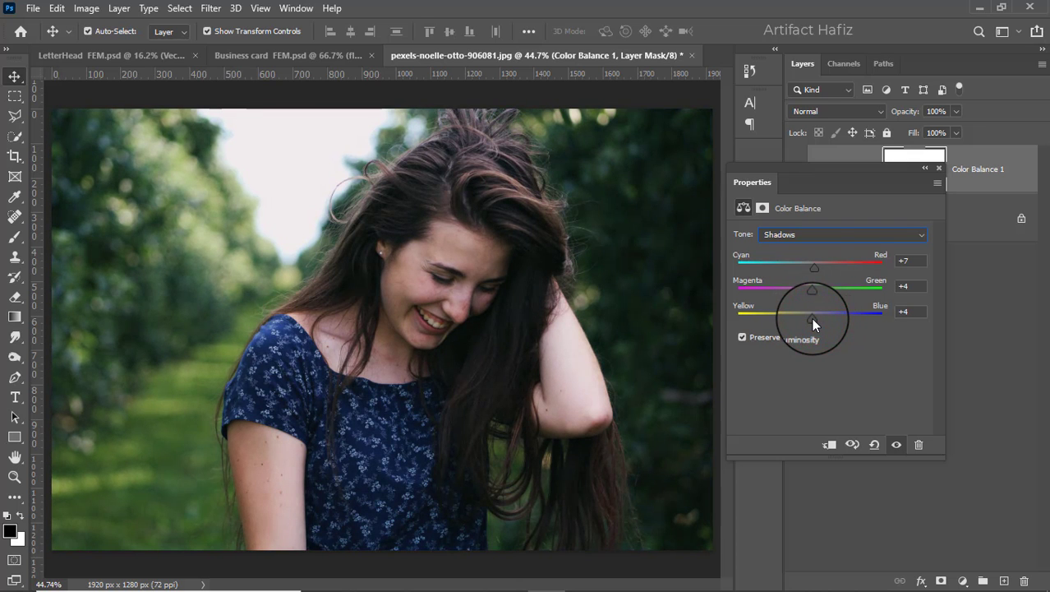
{"action": "left_click", "coordinate": [805, 234]}
{"action": "left_click", "coordinate": [799, 266]}
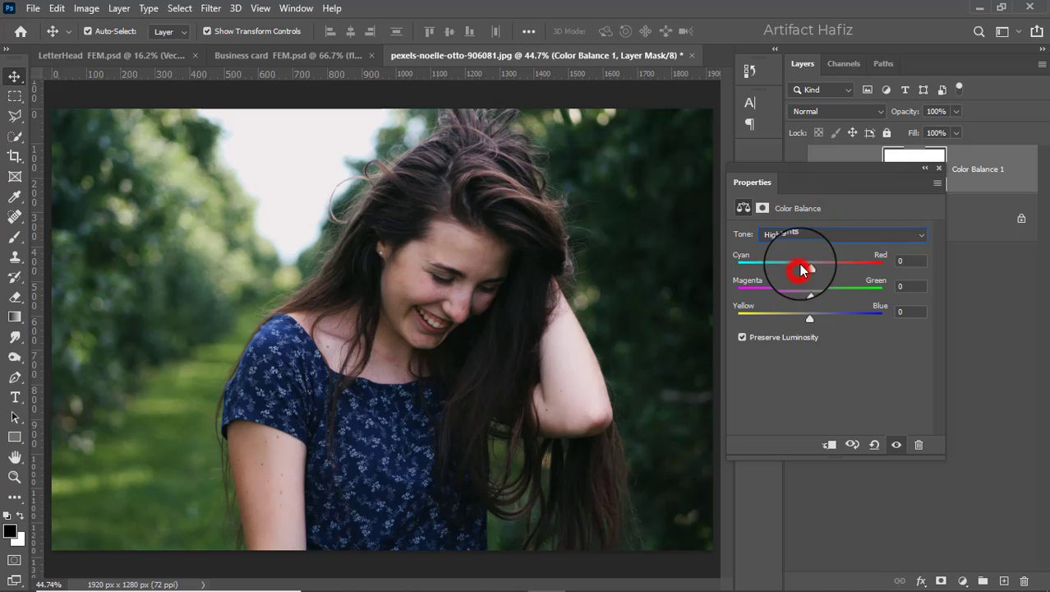
{"action": "left_click_drag", "start_coordinate": [809, 270], "coordinate": [812, 269]}
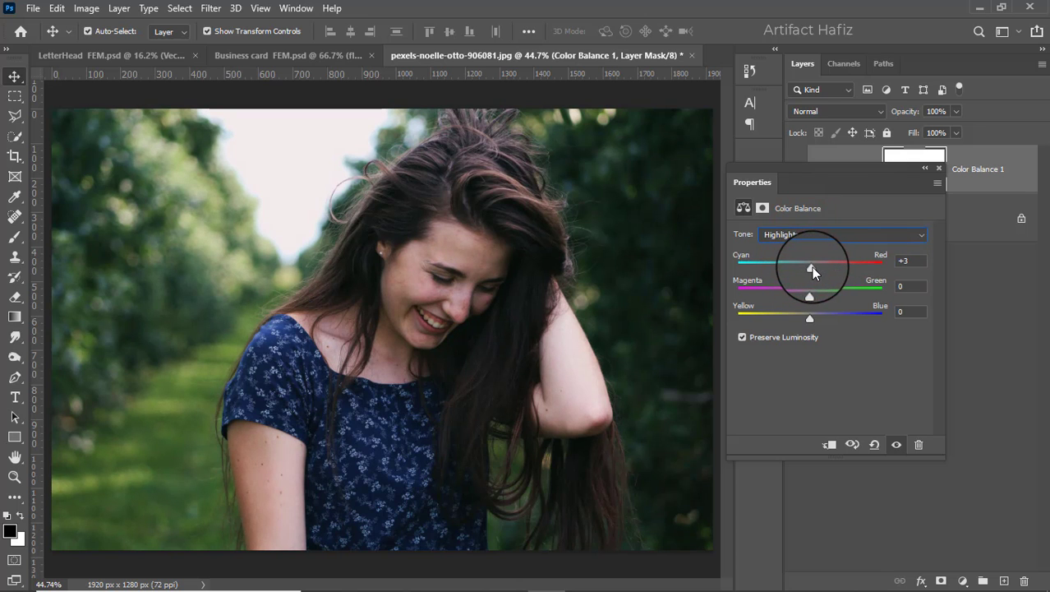
{"action": "left_click_drag", "start_coordinate": [810, 293], "coordinate": [801, 324]}
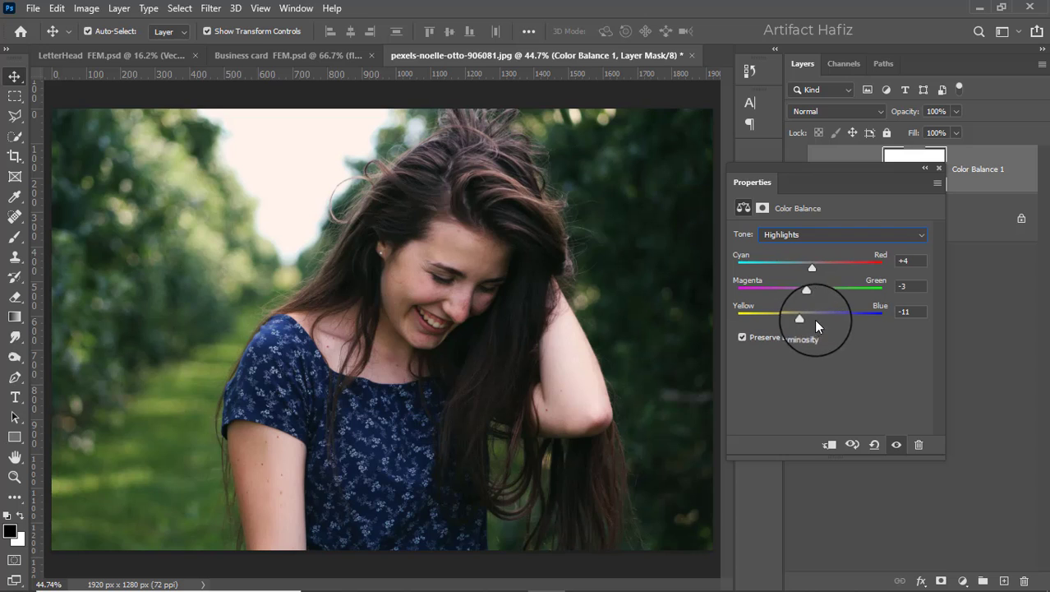
{"action": "left_click", "coordinate": [938, 172]}
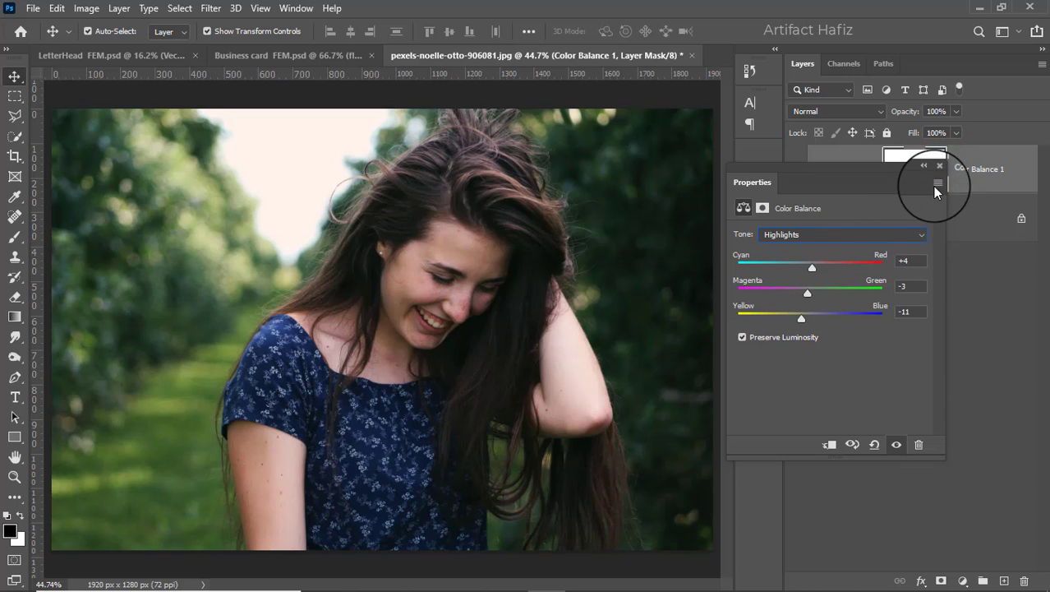
{"action": "left_click", "coordinate": [938, 169]}
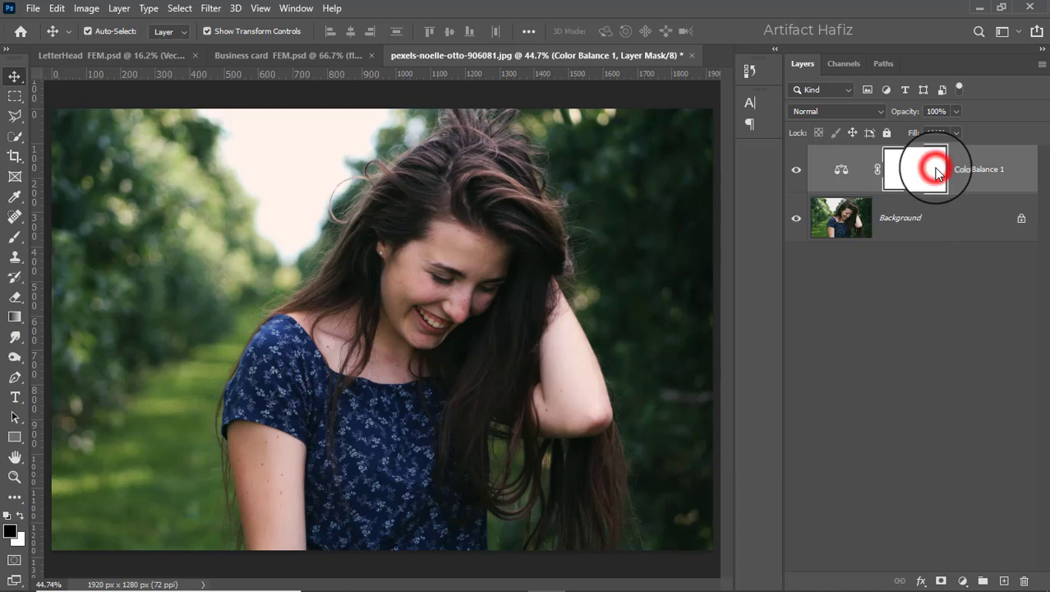
- Add a Color Lookup adjustment layer above the Color Balance layer using the FallColors.look 3D LUT
{"action": "left_click", "coordinate": [963, 581]}
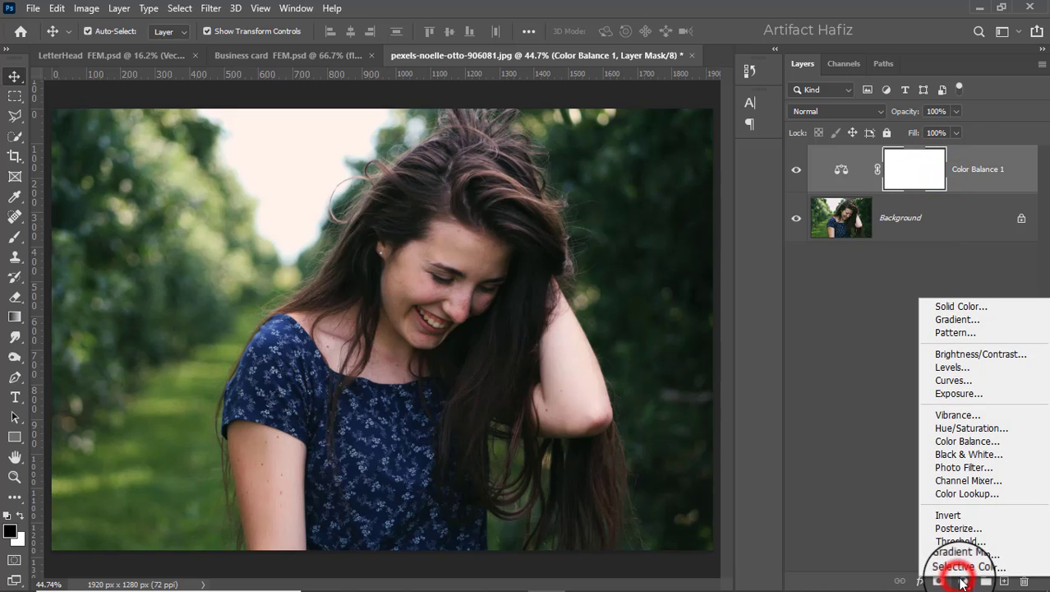
{"action": "left_click", "coordinate": [962, 491]}
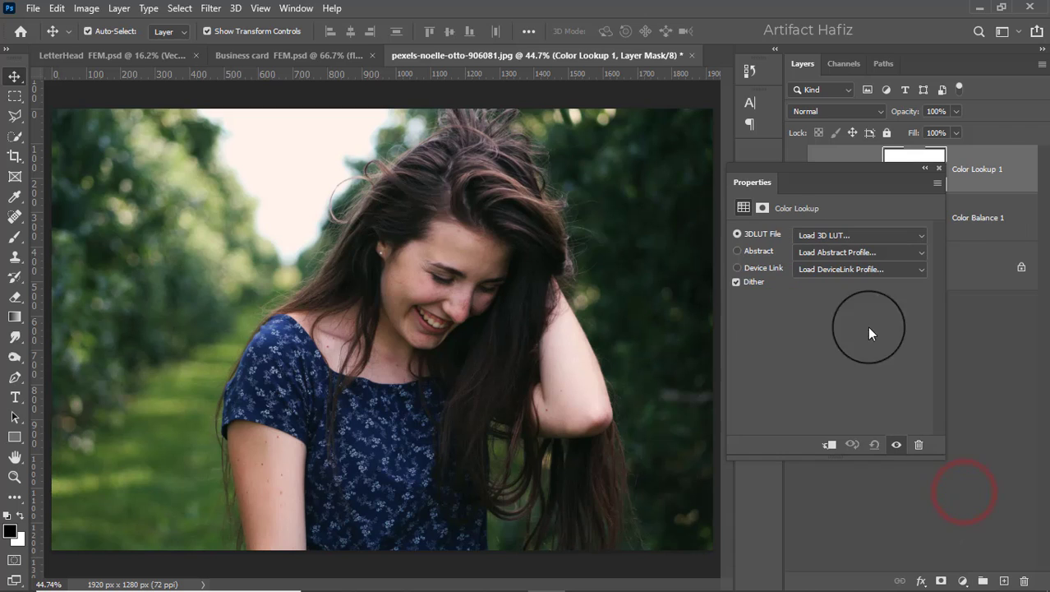
{"action": "left_click", "coordinate": [824, 235]}
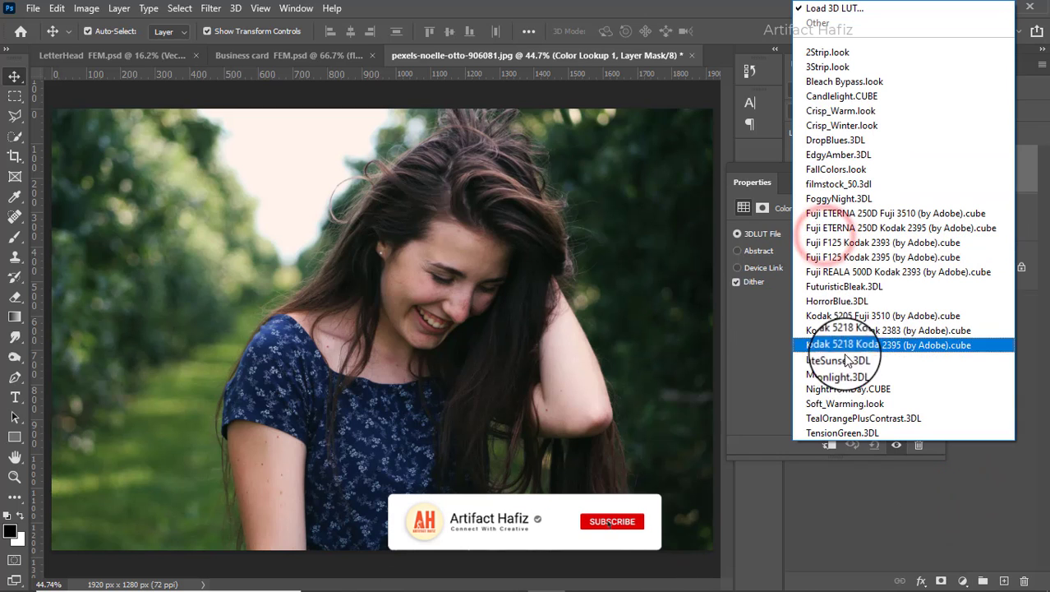
{"action": "left_click", "coordinate": [835, 170]}
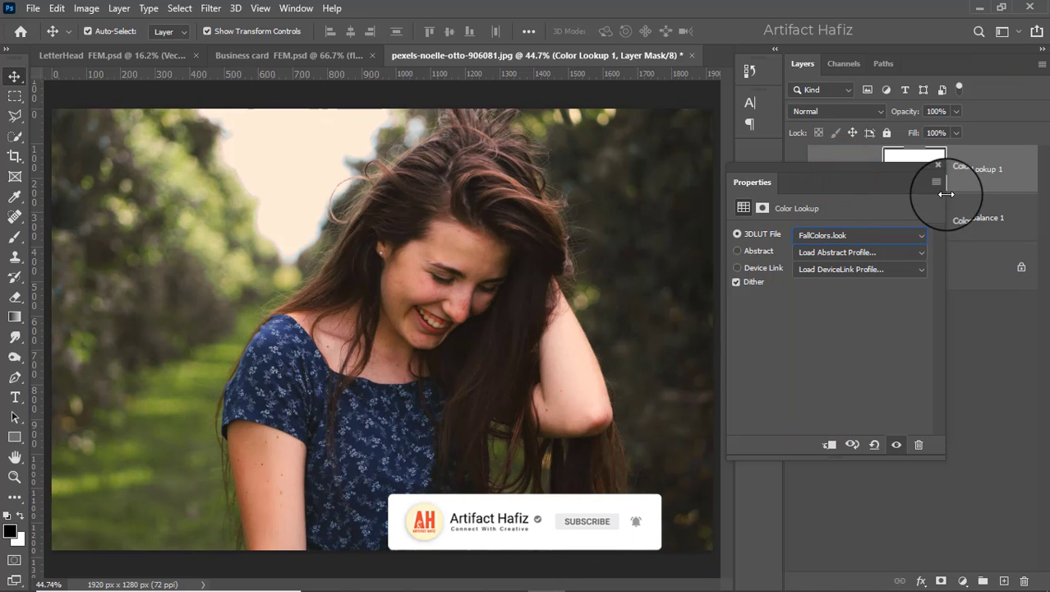
{"action": "left_click", "coordinate": [938, 165]}
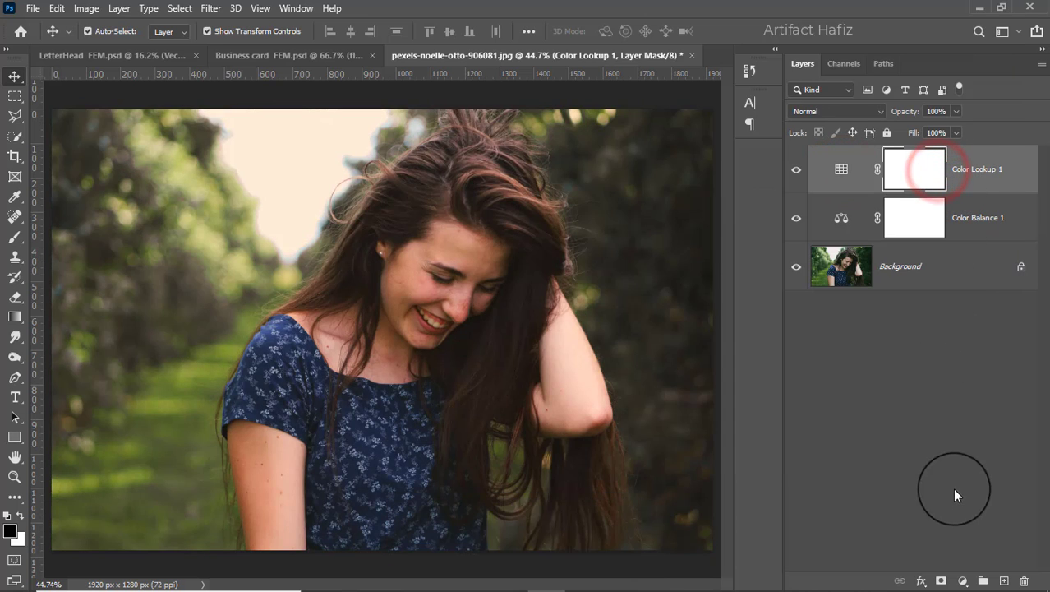
- Add a second Color Lookup adjustment layer with the Soft_Warming.look 3D LUT and reduce its opacity to 32%
{"action": "left_click", "coordinate": [962, 580]}
{"action": "left_click", "coordinate": [967, 495]}
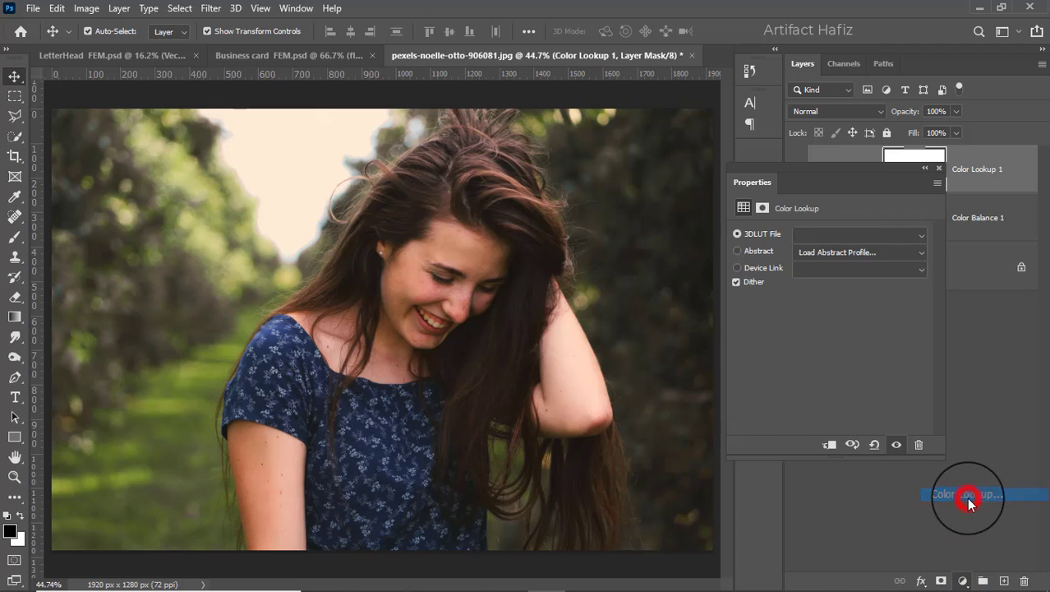
{"action": "left_click", "coordinate": [841, 235]}
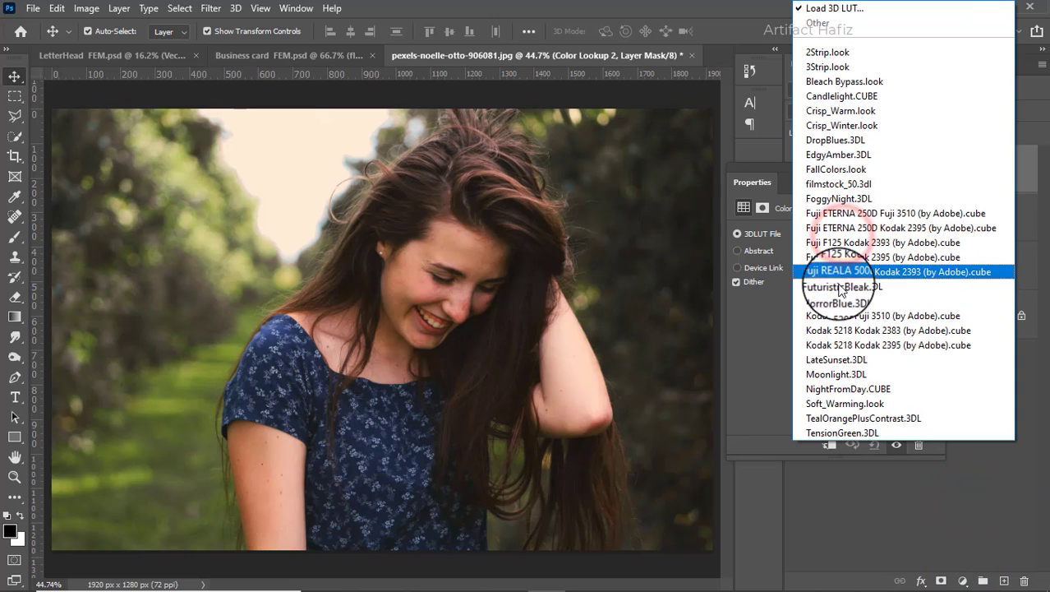
{"action": "left_click", "coordinate": [849, 402]}
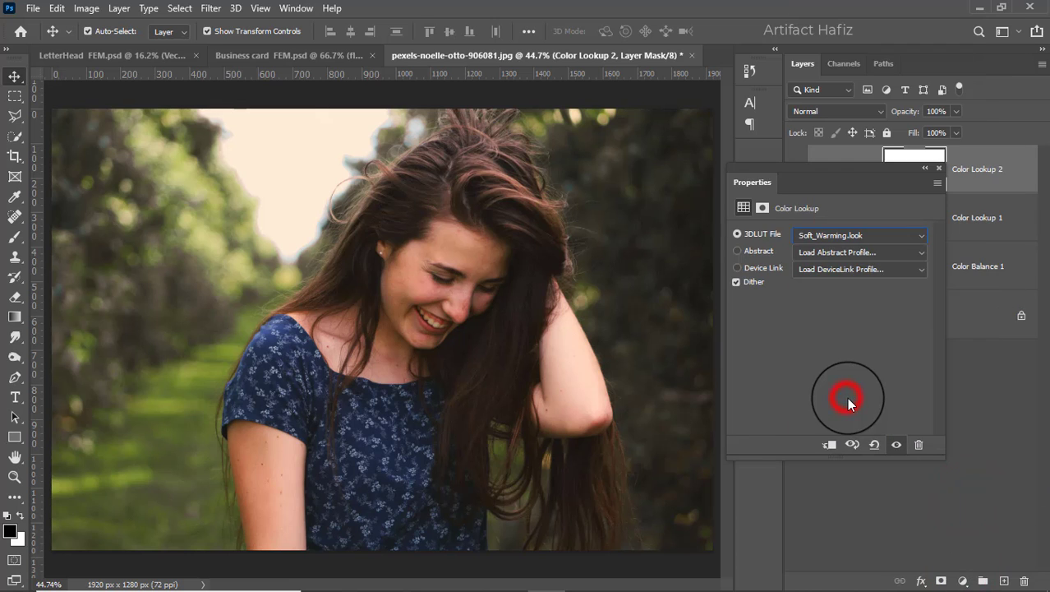
{"action": "left_click", "coordinate": [940, 168]}
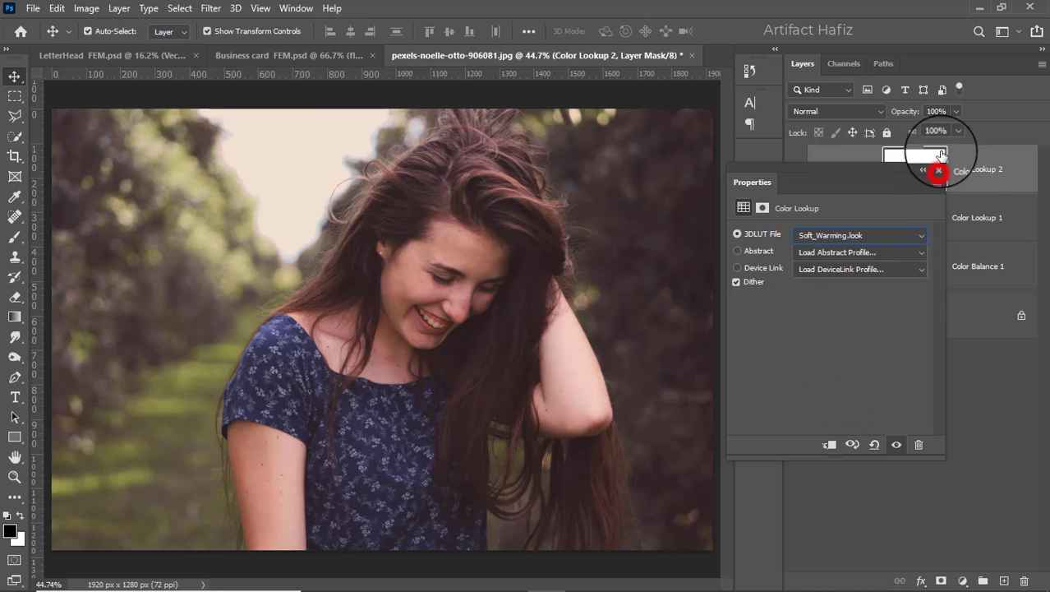
{"action": "left_click", "coordinate": [949, 113]}
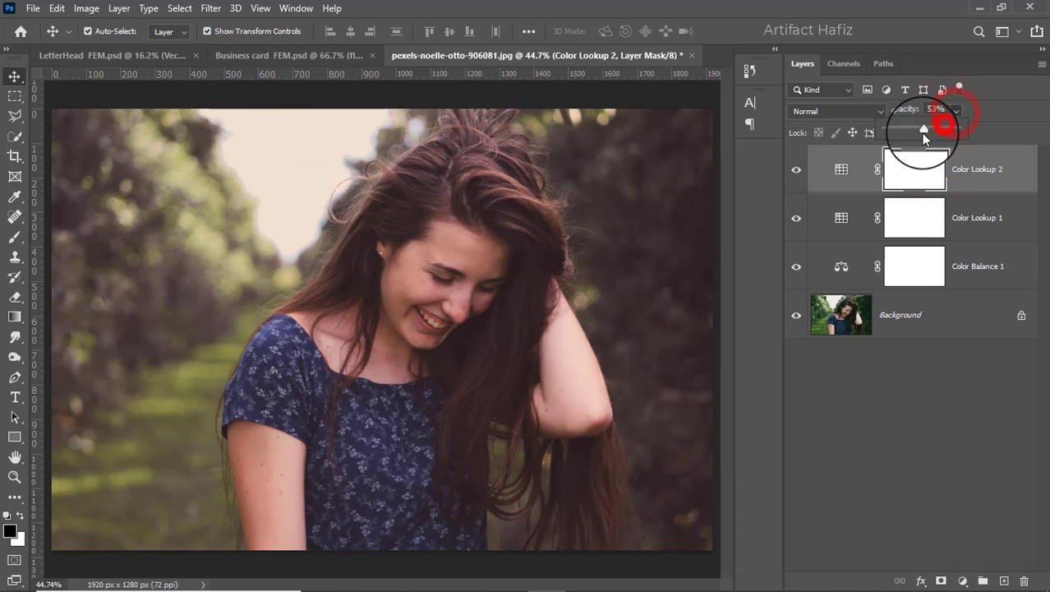
{"action": "left_click_drag", "start_coordinate": [908, 135], "coordinate": [907, 134]}
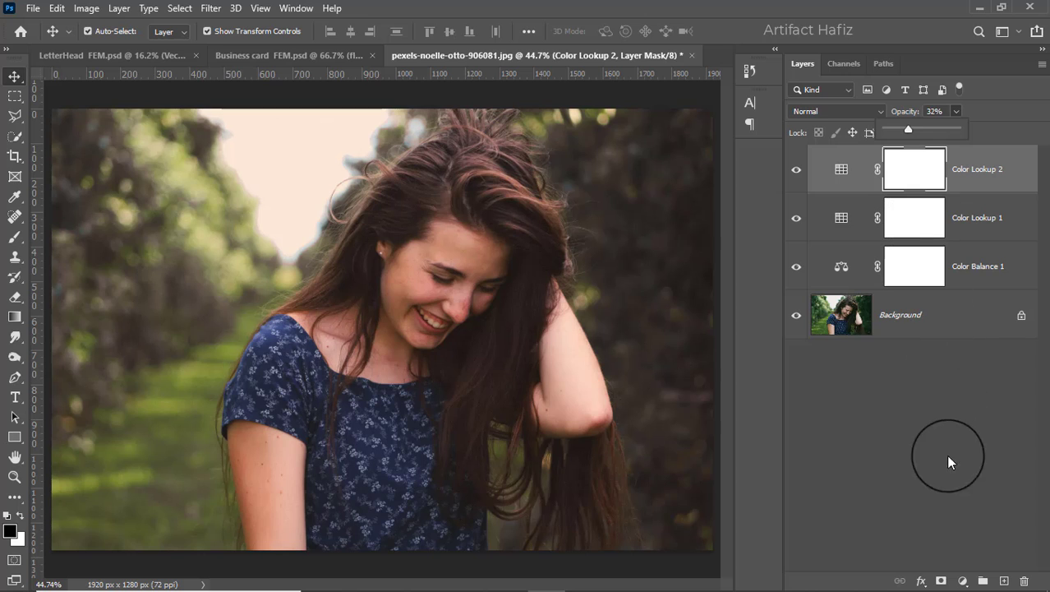
- Add a Curves adjustment layer and shape a gentle S-curve in RGB, lowering the shadows and raising the highlights
{"action": "left_click", "coordinate": [963, 579]}
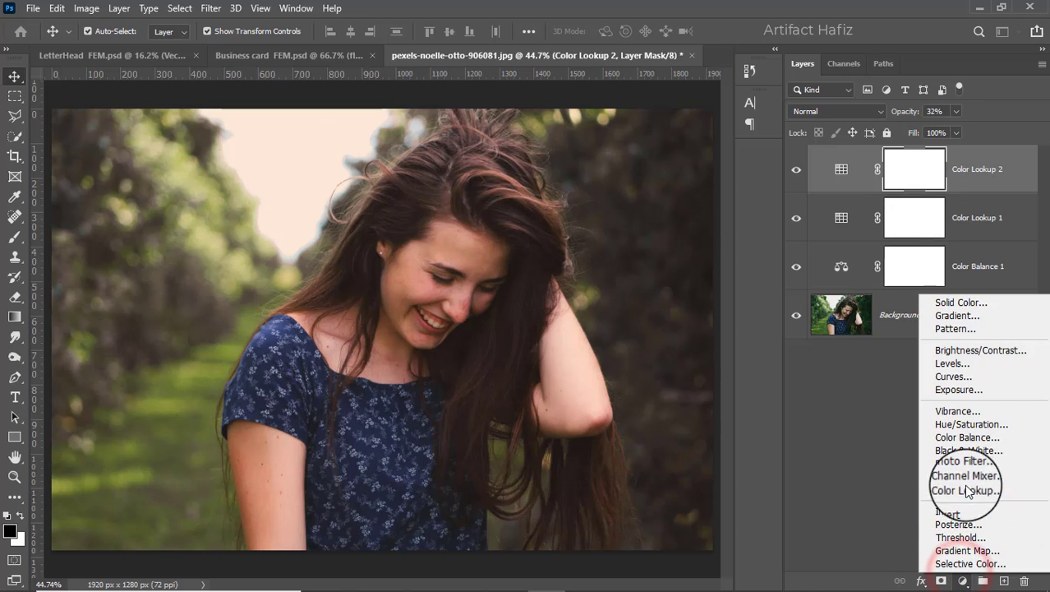
{"action": "left_click", "coordinate": [955, 375]}
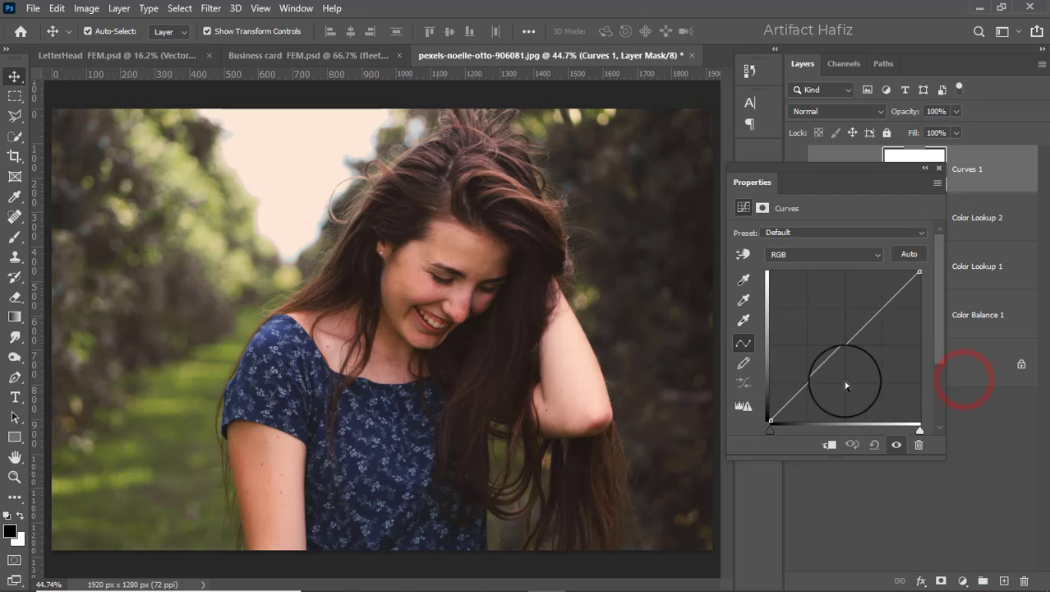
{"action": "left_click_drag", "start_coordinate": [816, 376], "coordinate": [812, 386]}
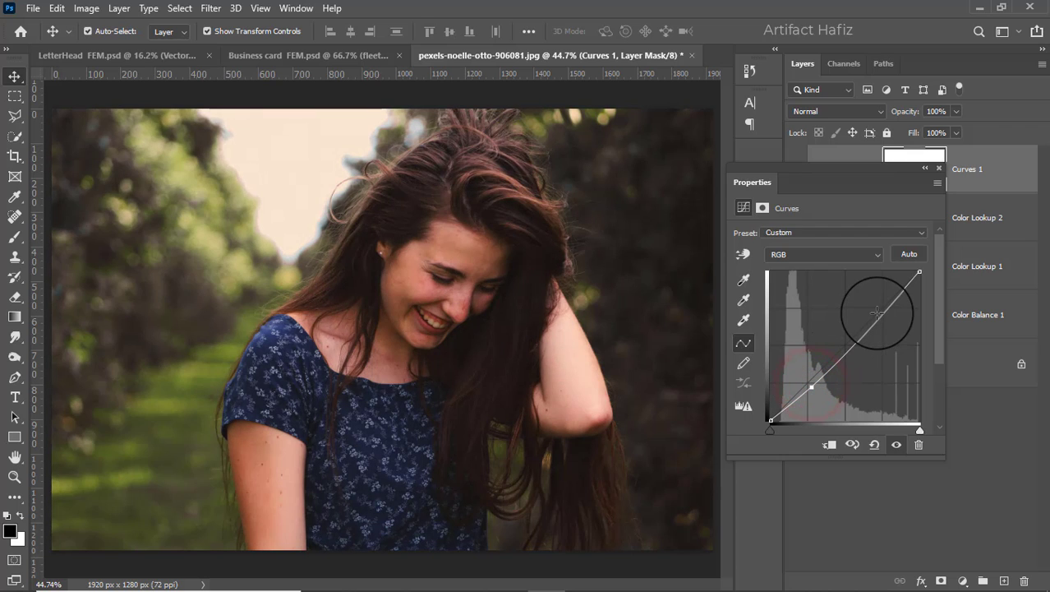
{"action": "left_click_drag", "start_coordinate": [876, 314], "coordinate": [881, 310]}
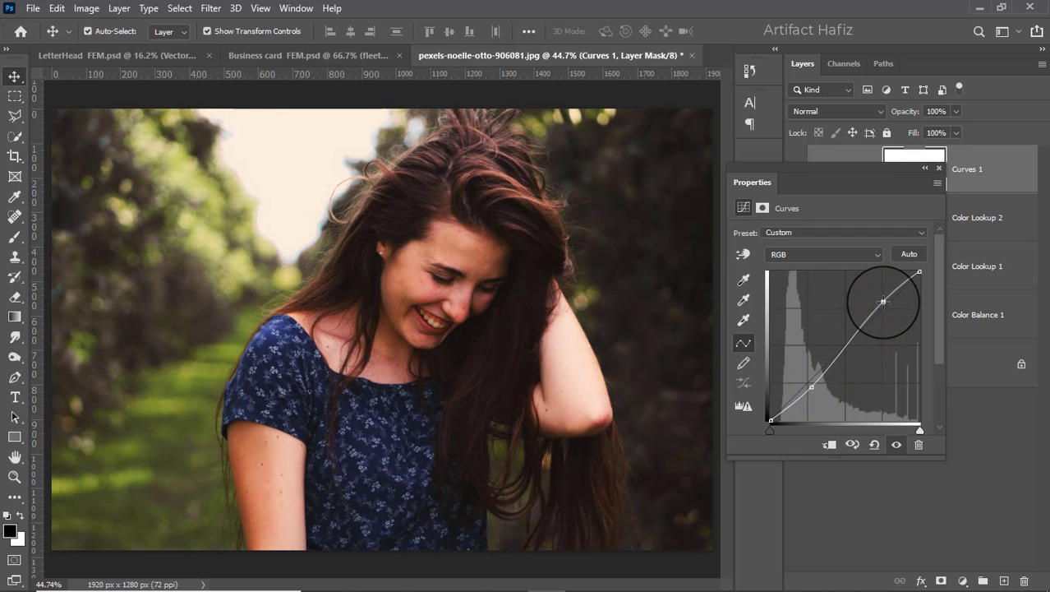
{"action": "left_click", "coordinate": [936, 170]}
- Set the Curves layer to Luminosity blend mode, compare the photo with and without it, and lower its opacity to 62%
{"action": "left_click", "coordinate": [807, 112]}
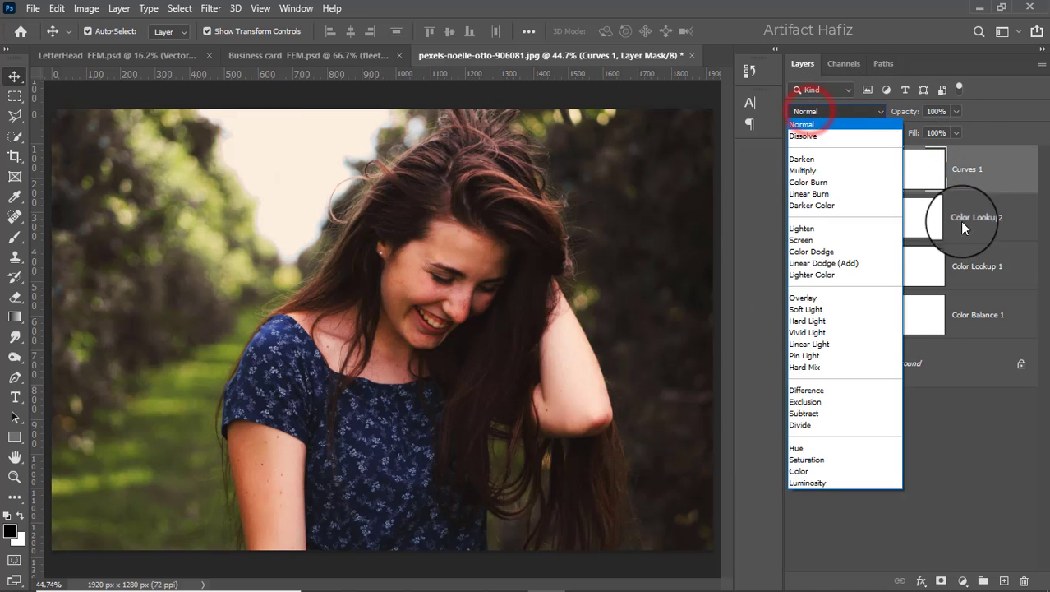
{"action": "left_click", "coordinate": [812, 483]}
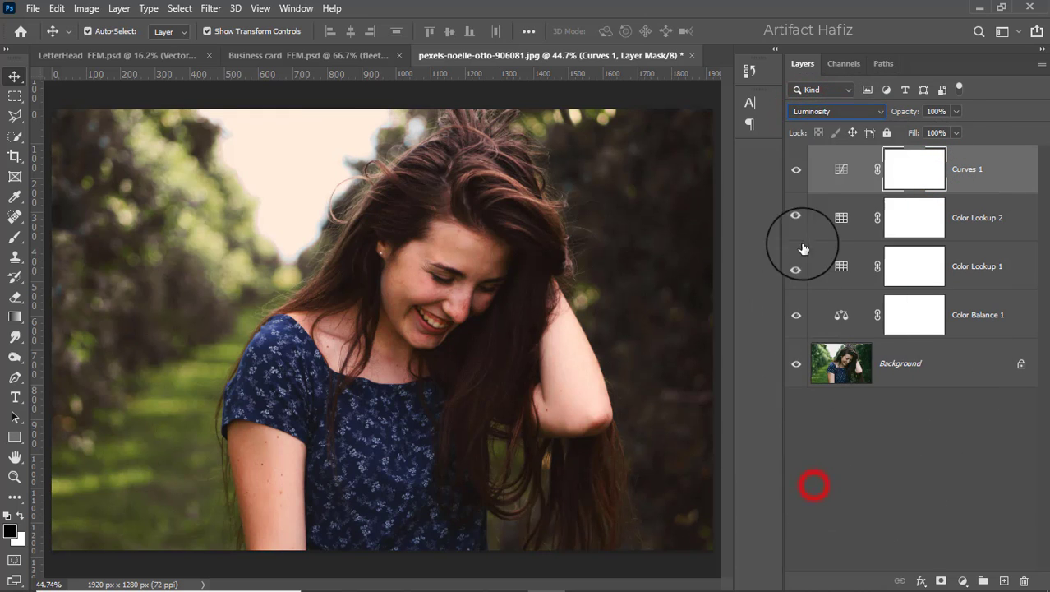
{"action": "left_click", "coordinate": [796, 170]}
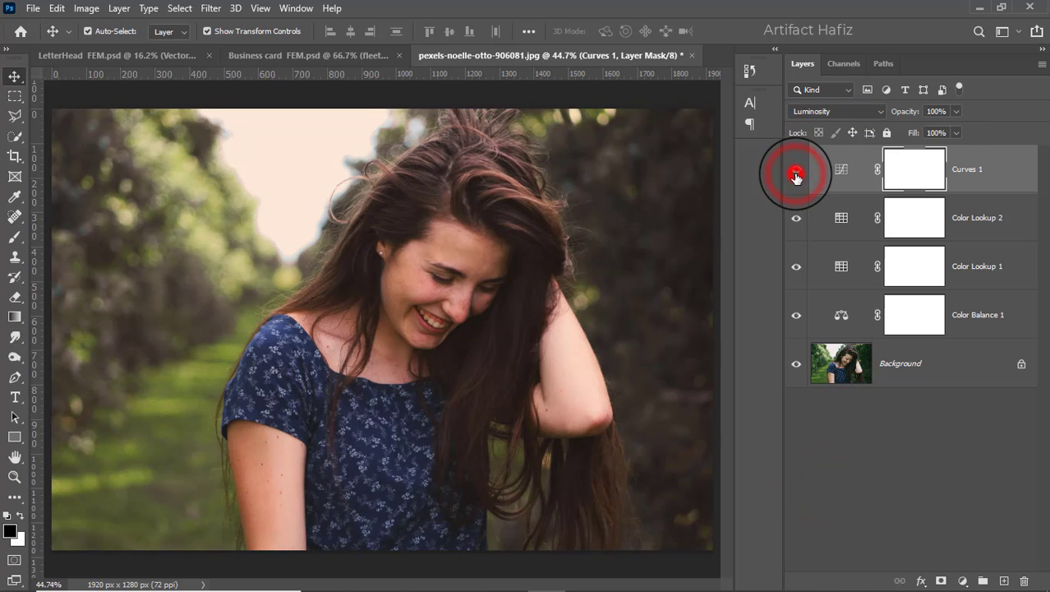
{"action": "left_click", "coordinate": [796, 170]}
{"action": "left_click_drag", "start_coordinate": [952, 129], "coordinate": [929, 131]}
{"action": "left_click", "coordinate": [962, 162]}
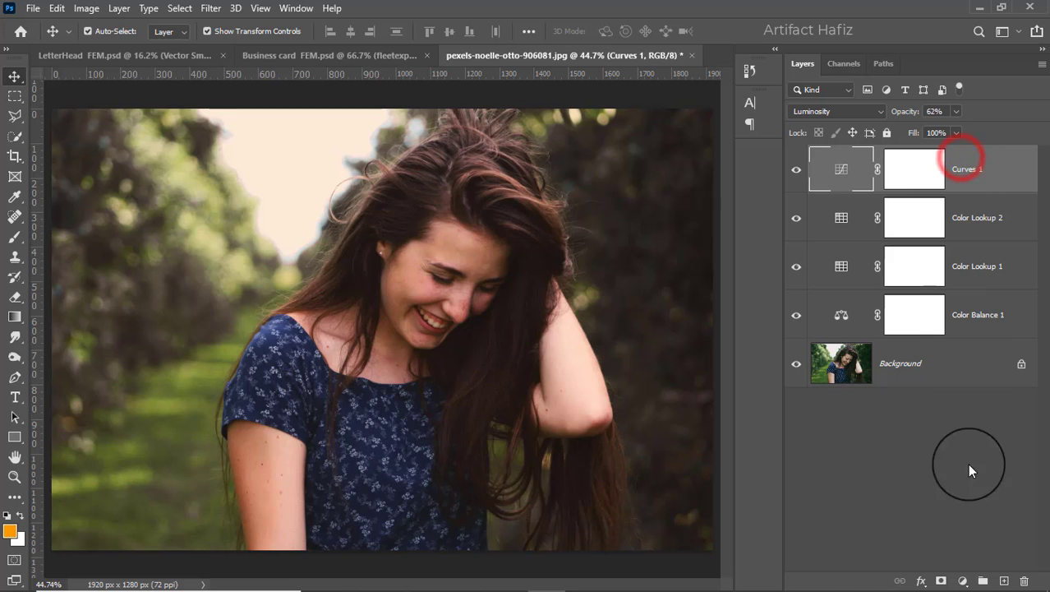
- Add a Levels adjustment layer with the black input level at 8 and the white input level at 253
{"action": "left_click", "coordinate": [964, 581]}
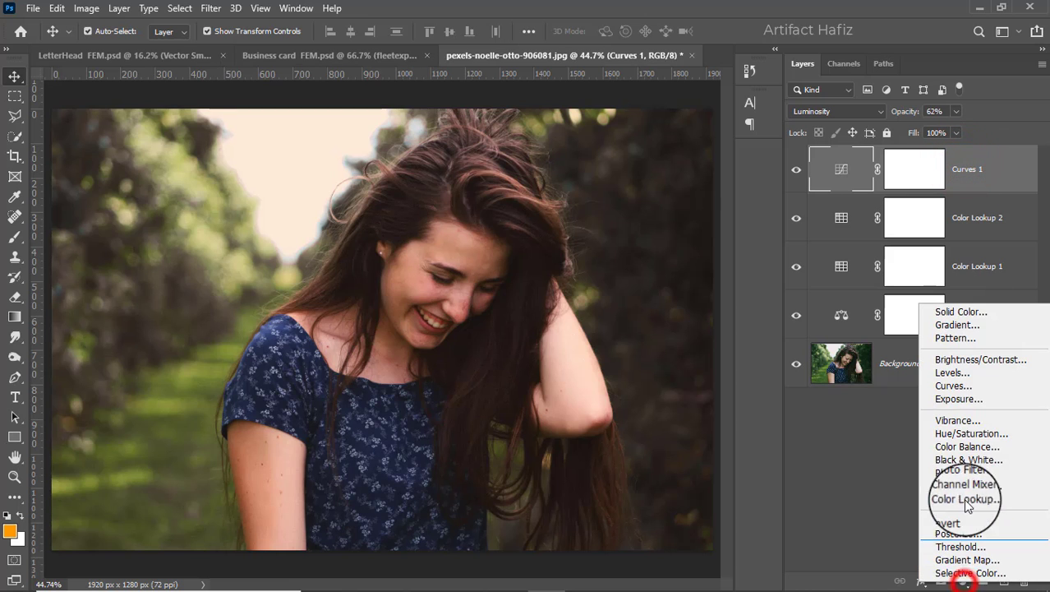
{"action": "left_click", "coordinate": [953, 371]}
{"action": "left_click_drag", "start_coordinate": [759, 346], "coordinate": [763, 349]}
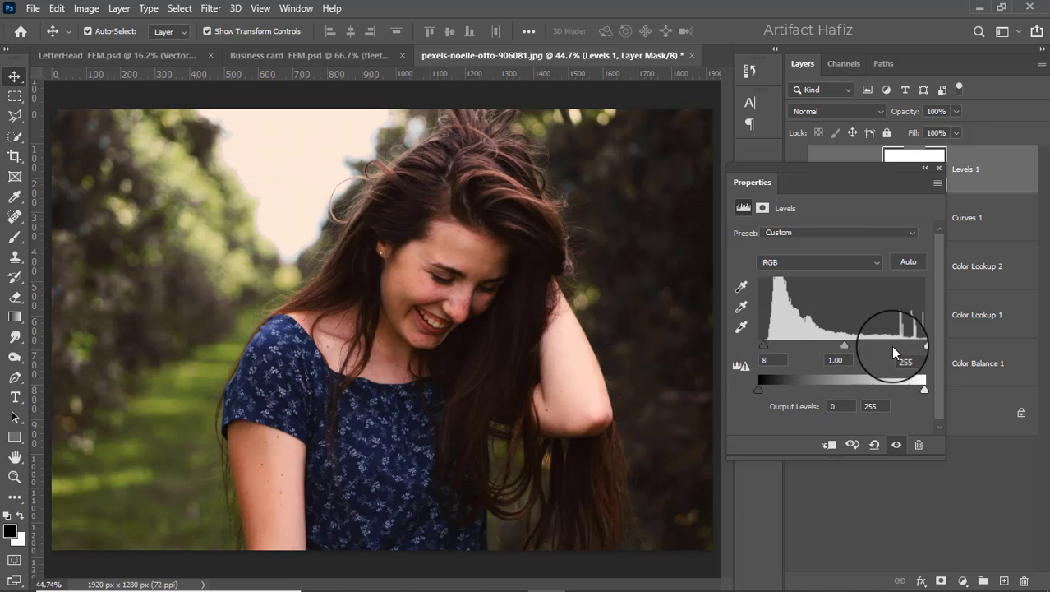
{"action": "left_click_drag", "start_coordinate": [922, 346], "coordinate": [924, 346]}
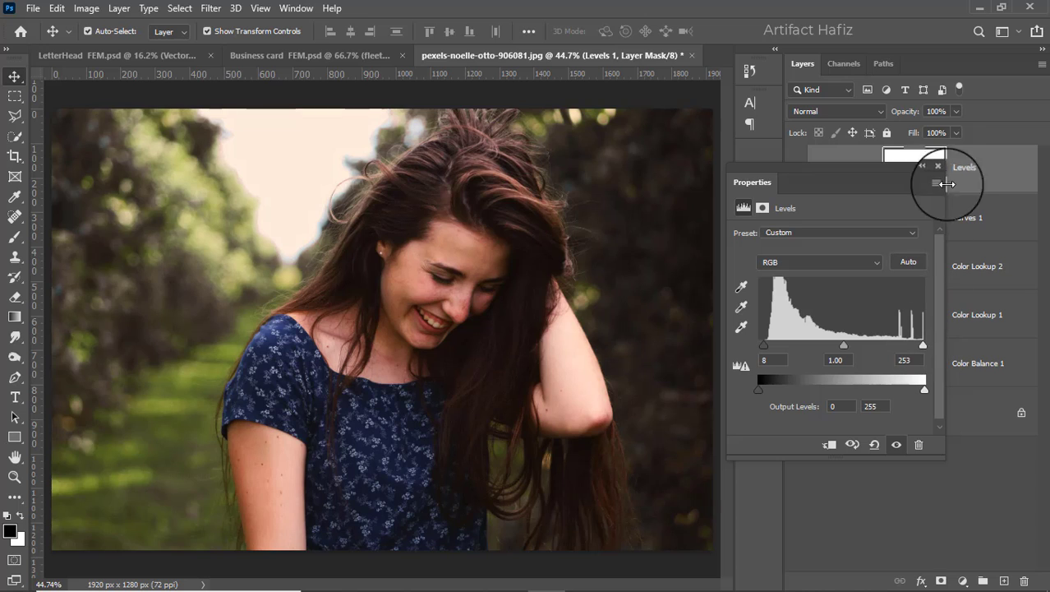
{"action": "left_click", "coordinate": [940, 170]}
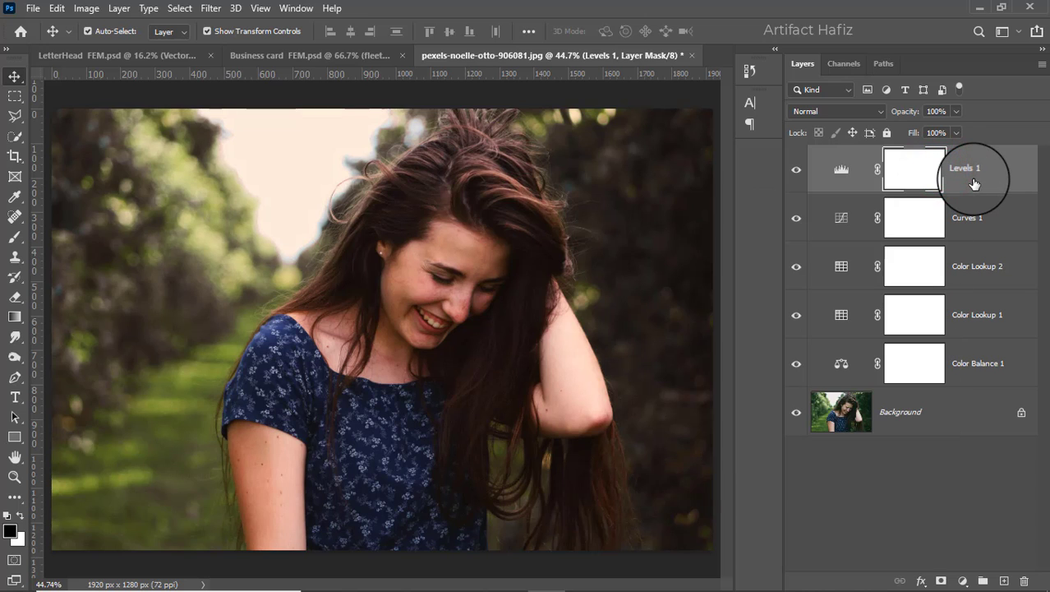
- Stamp all visible layers into a new layer on top and convert it for smart filters
{"action": "key", "text": "ctrl+alt+shift+e"}
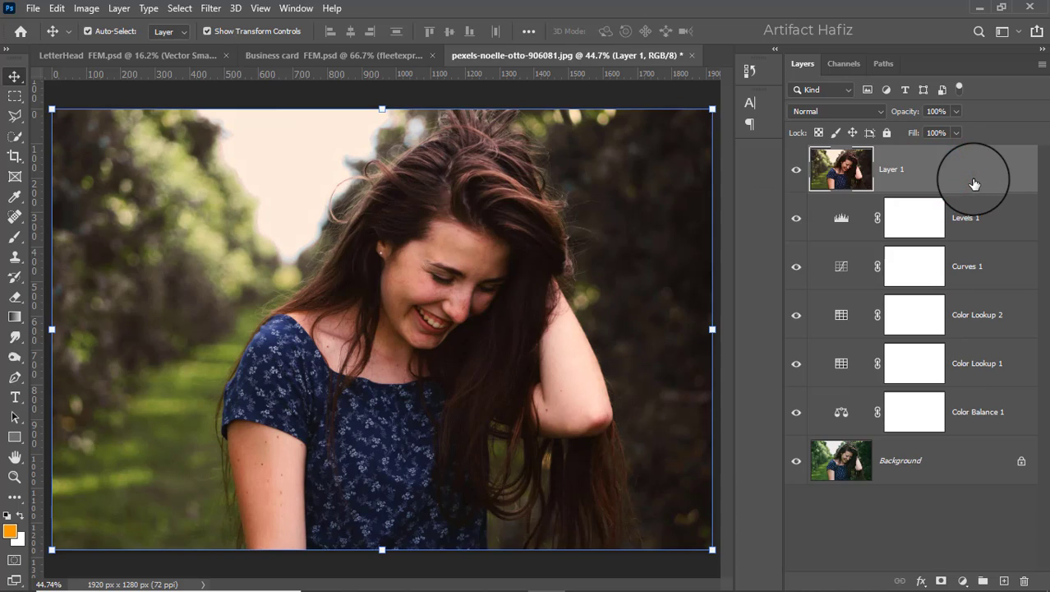
{"action": "left_click", "coordinate": [210, 8]}
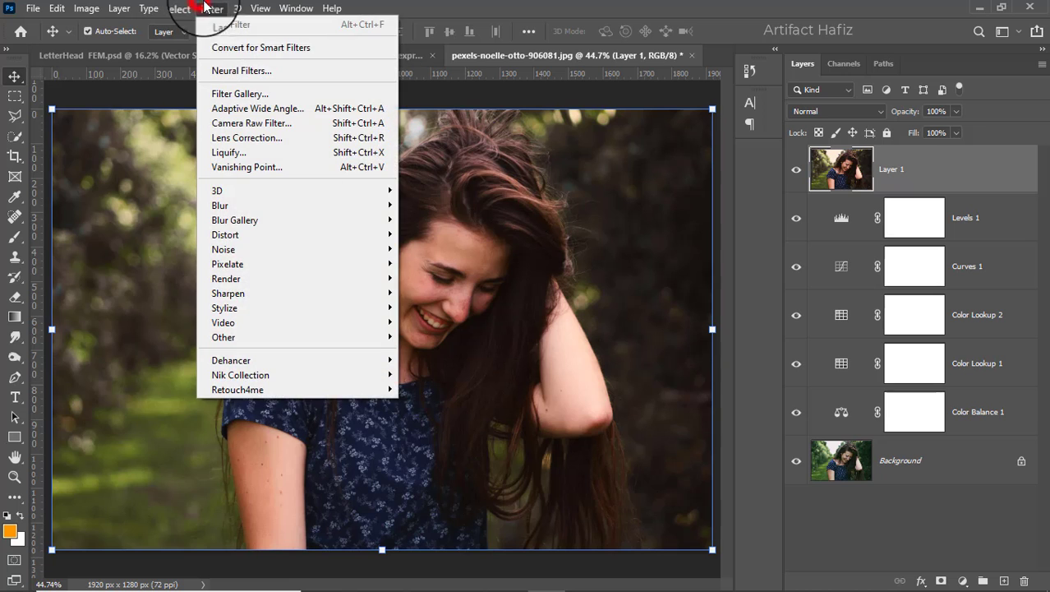
{"action": "left_click", "coordinate": [215, 48]}
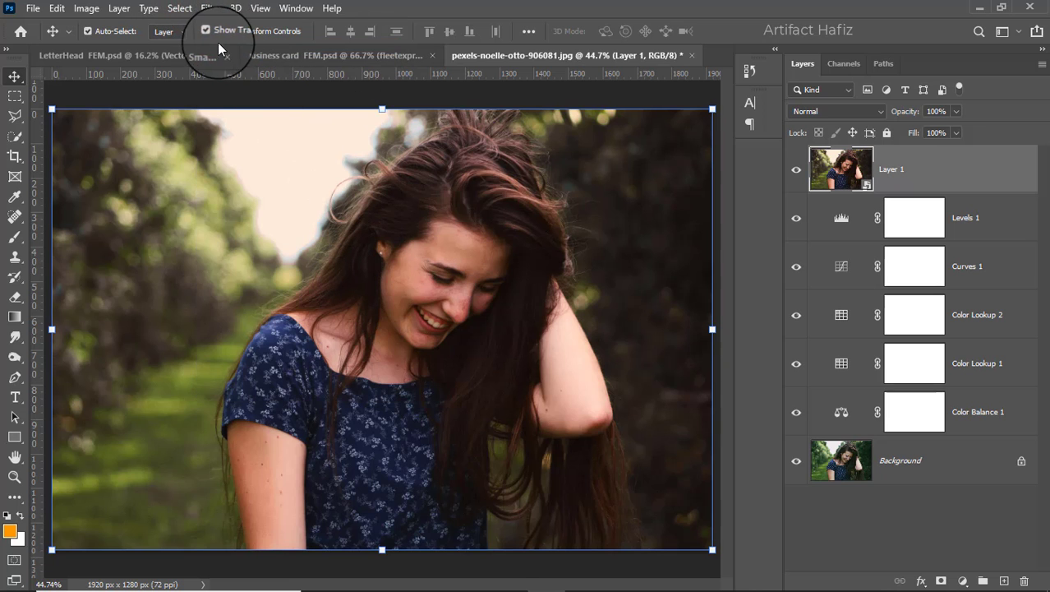
- Open the Camera Raw Filter on the stamped layer and set Exposure to -0.35, Highlights to -12 and Whites to +69
{"action": "left_click", "coordinate": [210, 8]}
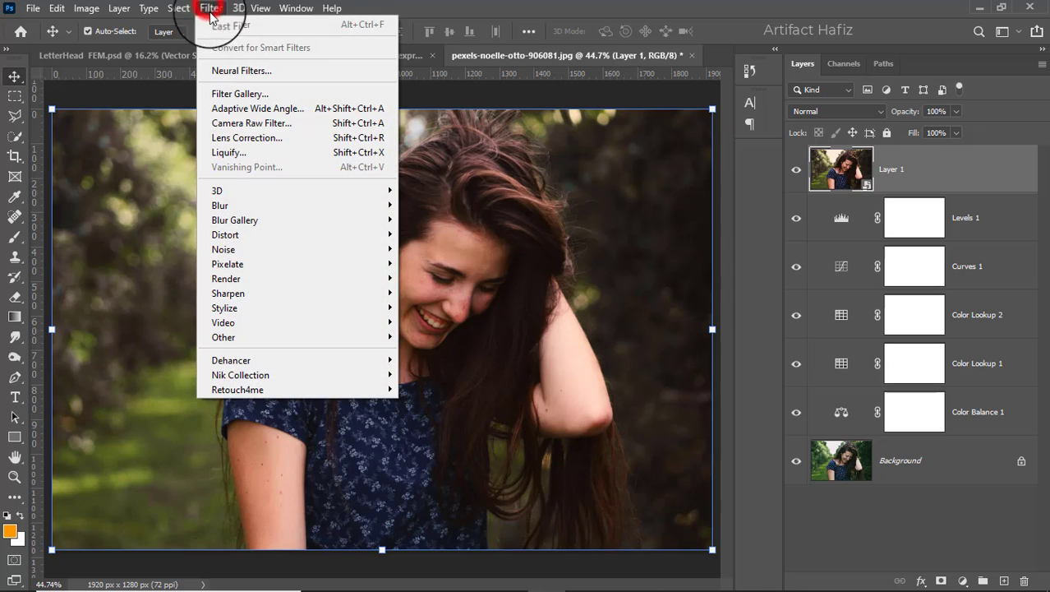
{"action": "left_click", "coordinate": [251, 123]}
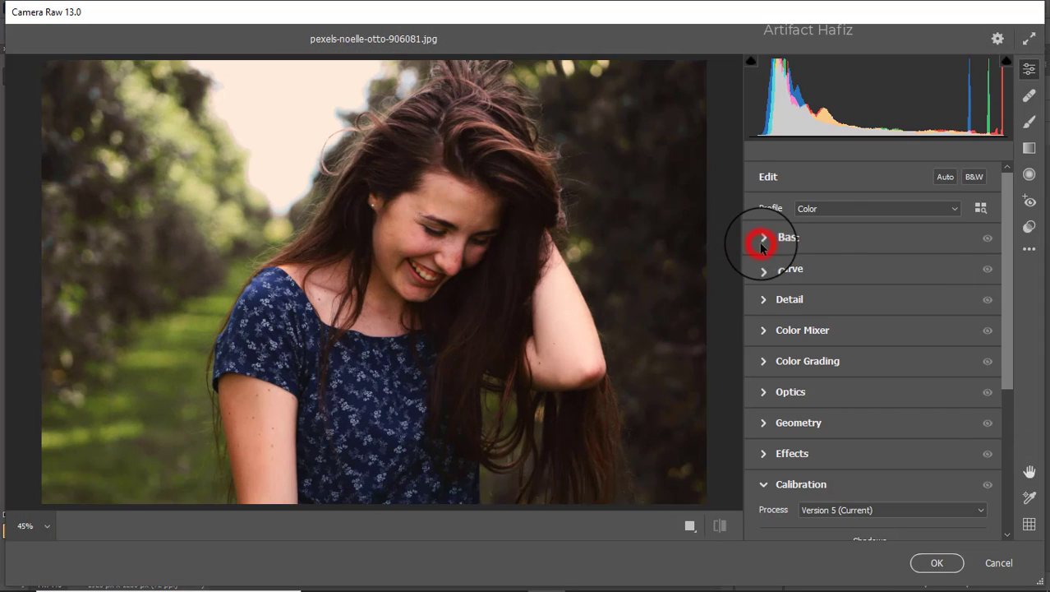
{"action": "left_click", "coordinate": [761, 243]}
{"action": "left_click_drag", "start_coordinate": [874, 298], "coordinate": [867, 299]}
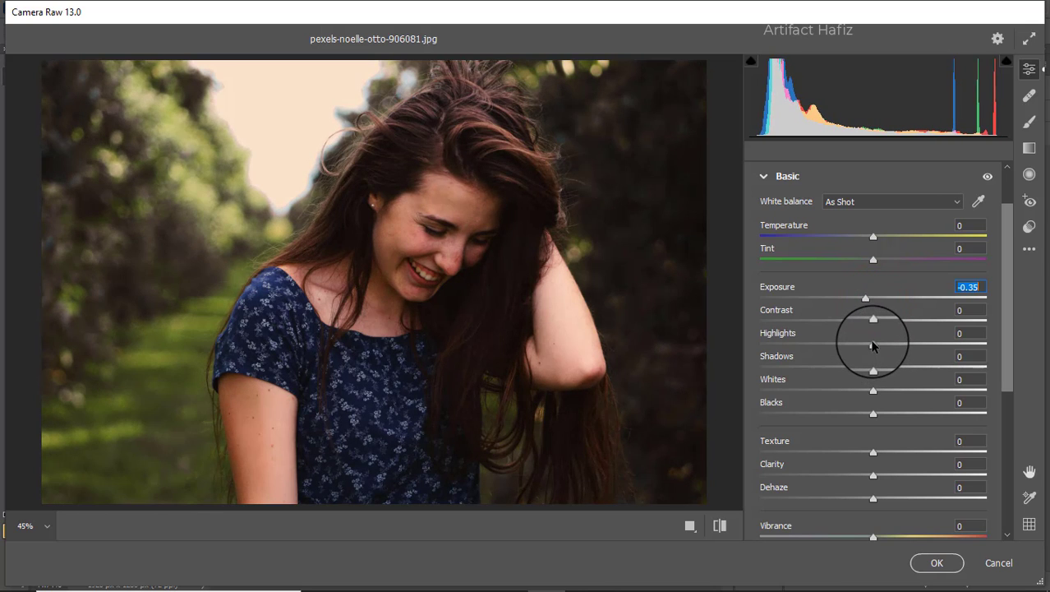
{"action": "left_click_drag", "start_coordinate": [849, 345], "coordinate": [846, 346]}
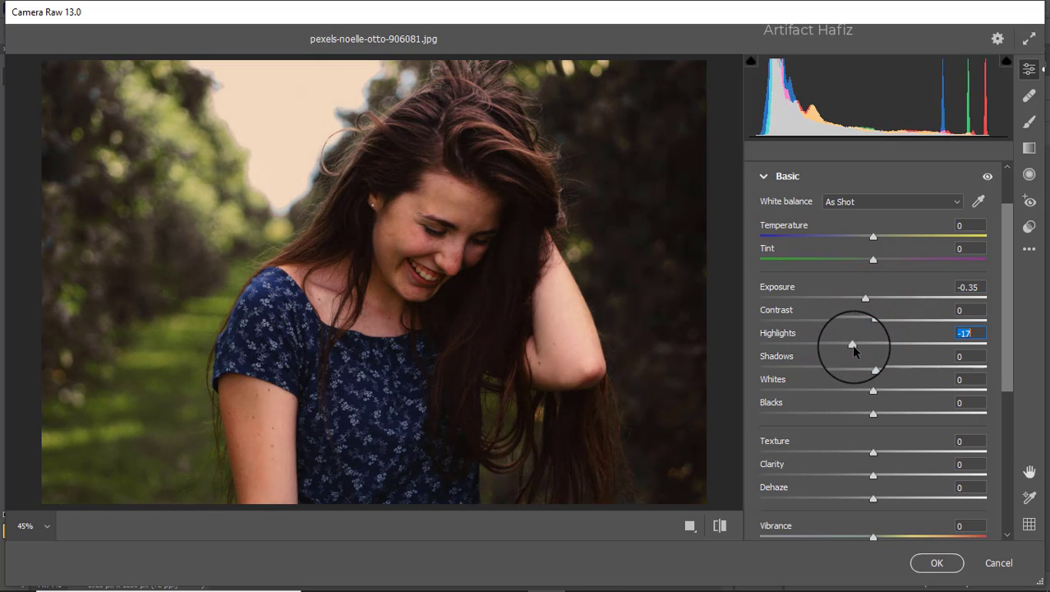
{"action": "left_click_drag", "start_coordinate": [874, 391], "coordinate": [955, 390]}
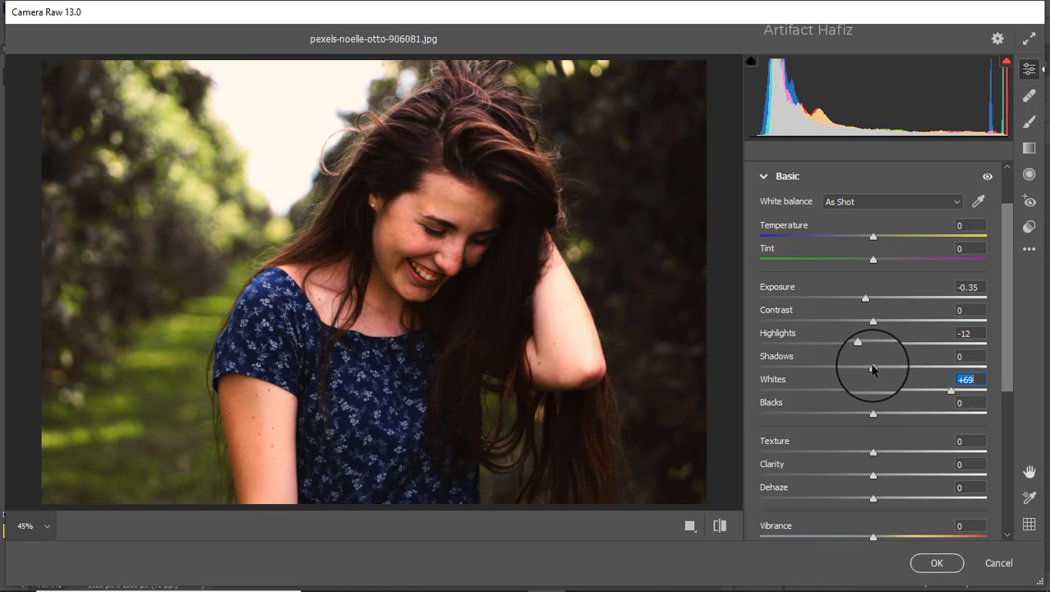
- Set Shadows to +67, Blacks to -24 and Contrast to -5 in the Basic adjustments
{"action": "left_click_drag", "start_coordinate": [873, 367], "coordinate": [956, 366]}
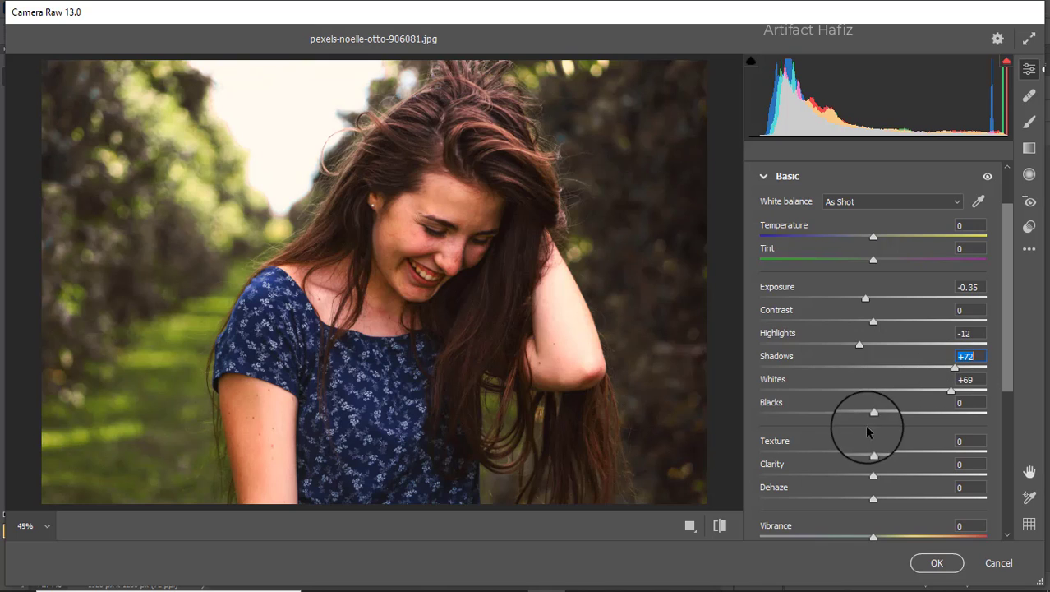
{"action": "left_click_drag", "start_coordinate": [872, 413], "coordinate": [849, 416]}
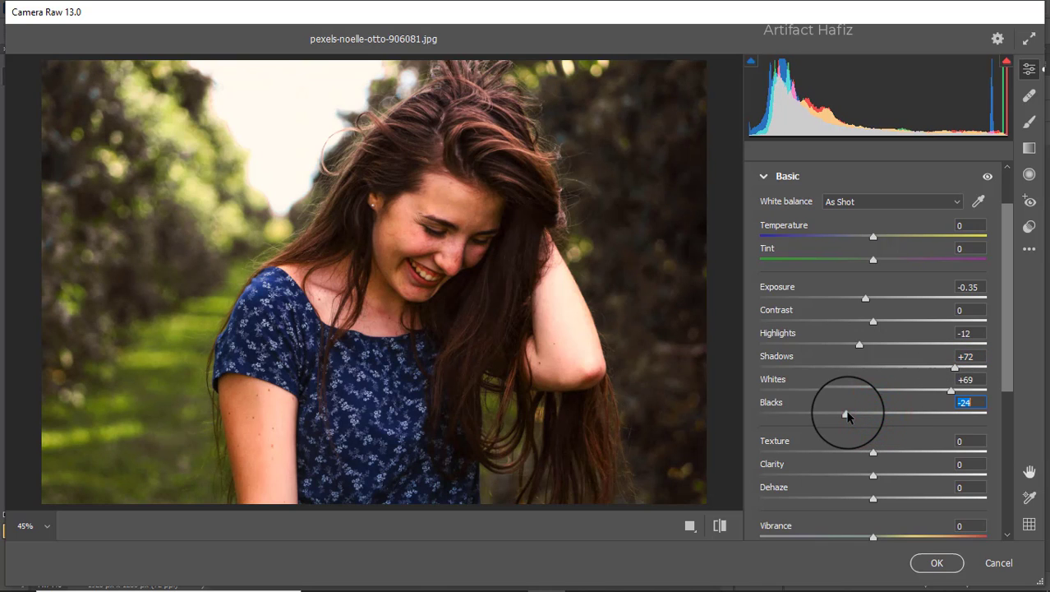
{"action": "left_click_drag", "start_coordinate": [956, 370], "coordinate": [950, 367]}
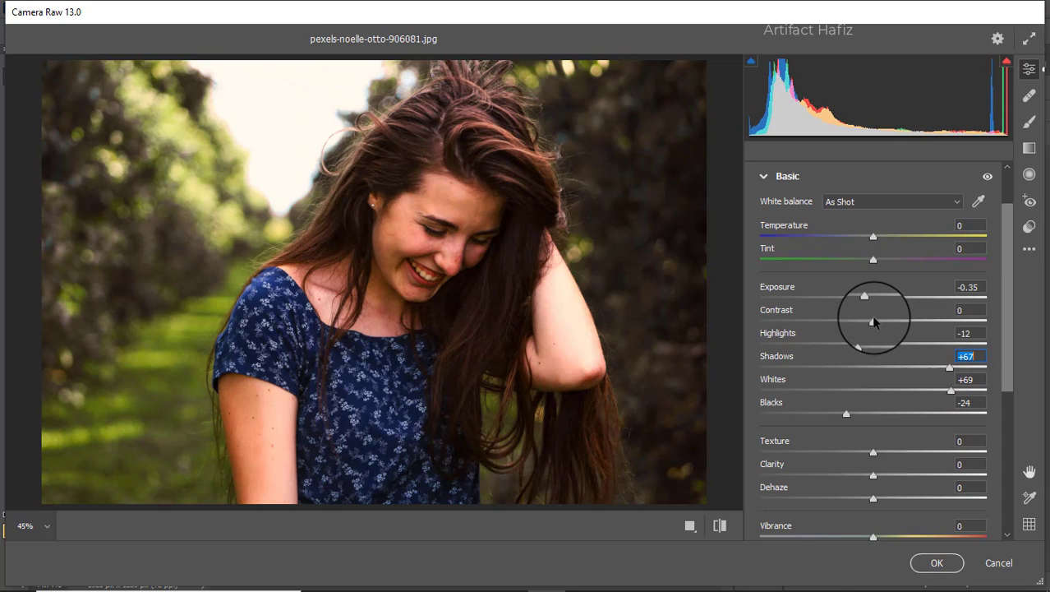
{"action": "left_click_drag", "start_coordinate": [873, 322], "coordinate": [870, 324]}
- Set Texture to -3, Clarity to +4, Dehaze to +24, Vibrance to +18 and Saturation to -5
{"action": "scroll", "coordinate": [884, 363], "scroll_direction": "down", "scroll_amount": 2}
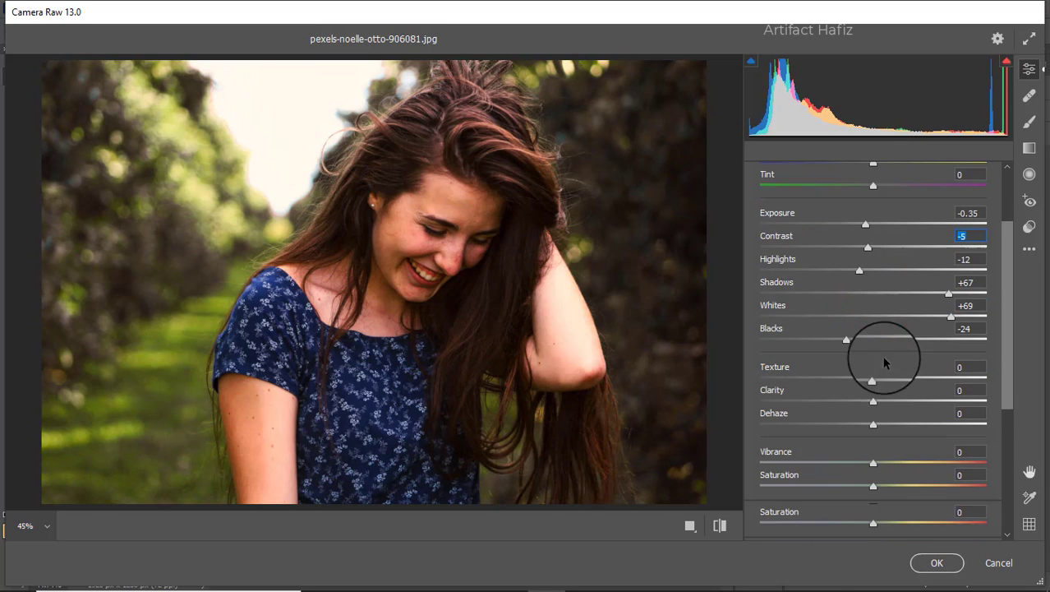
{"action": "left_click_drag", "start_coordinate": [873, 378], "coordinate": [901, 422]}
{"action": "left_click", "coordinate": [872, 425]}
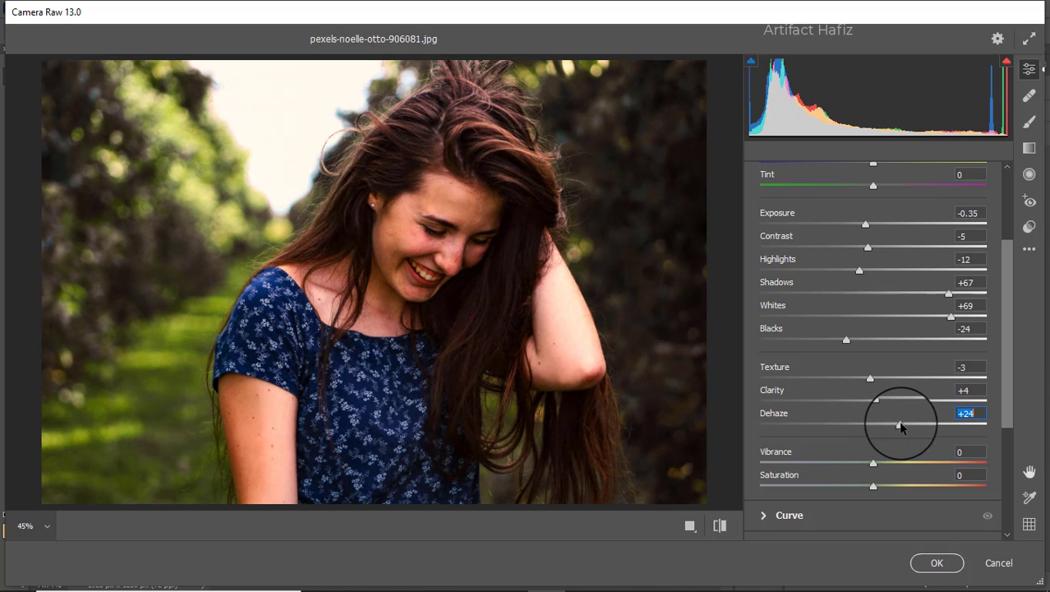
{"action": "scroll", "coordinate": [882, 354], "scroll_direction": "down", "scroll_amount": 3}
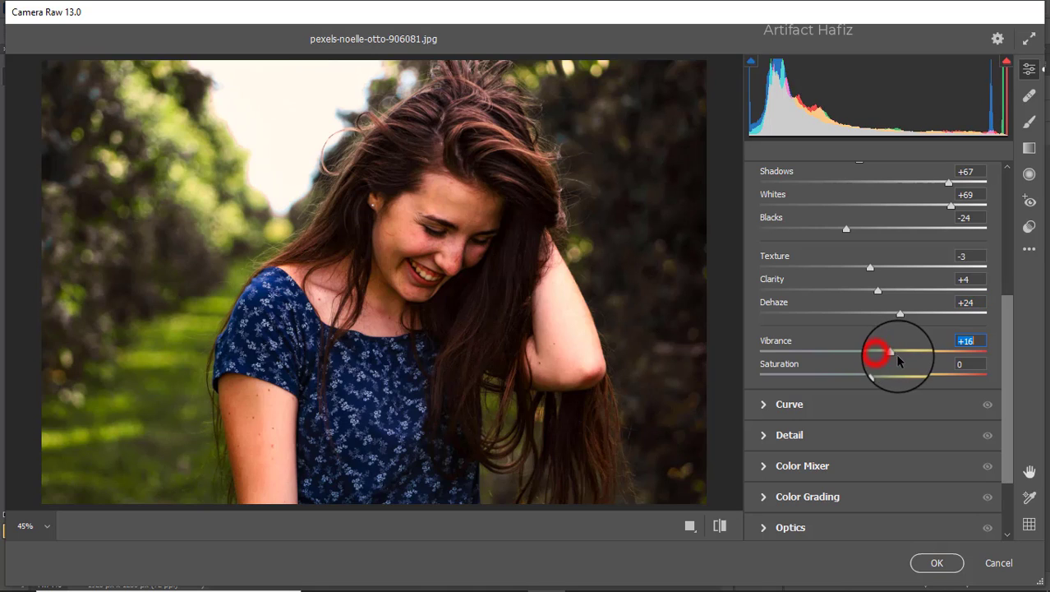
{"action": "left_click_drag", "start_coordinate": [898, 356], "coordinate": [870, 375]}
- Shape a gentle S-curve on the main point curve with points at about 66/58 and 187/190 (input/output)
{"action": "scroll", "coordinate": [845, 349], "scroll_direction": "down", "scroll_amount": 1}
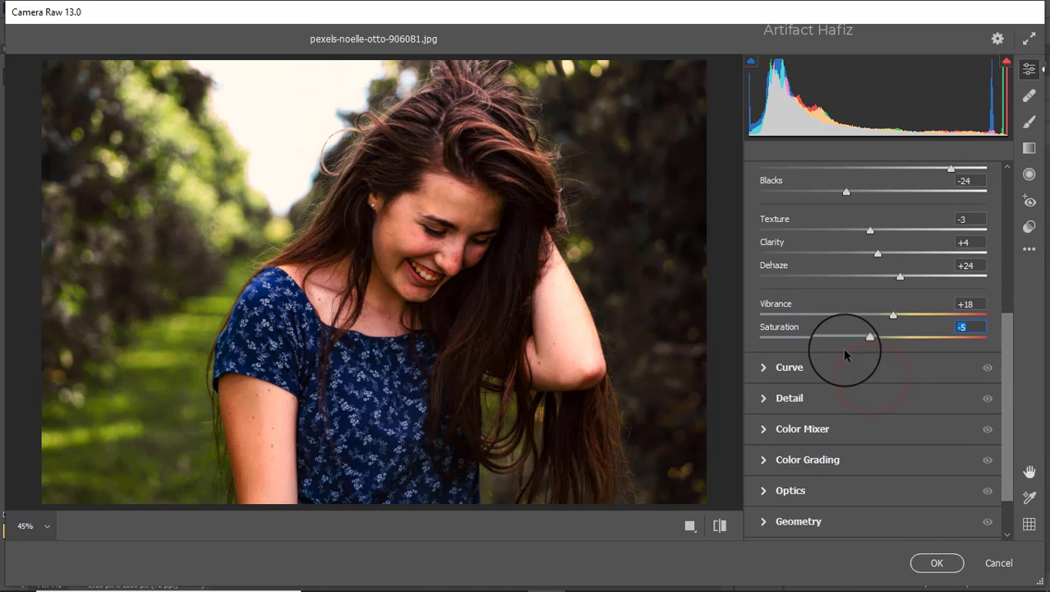
{"action": "scroll", "coordinate": [843, 354], "scroll_direction": "down", "scroll_amount": 2}
{"action": "left_click", "coordinate": [792, 302]}
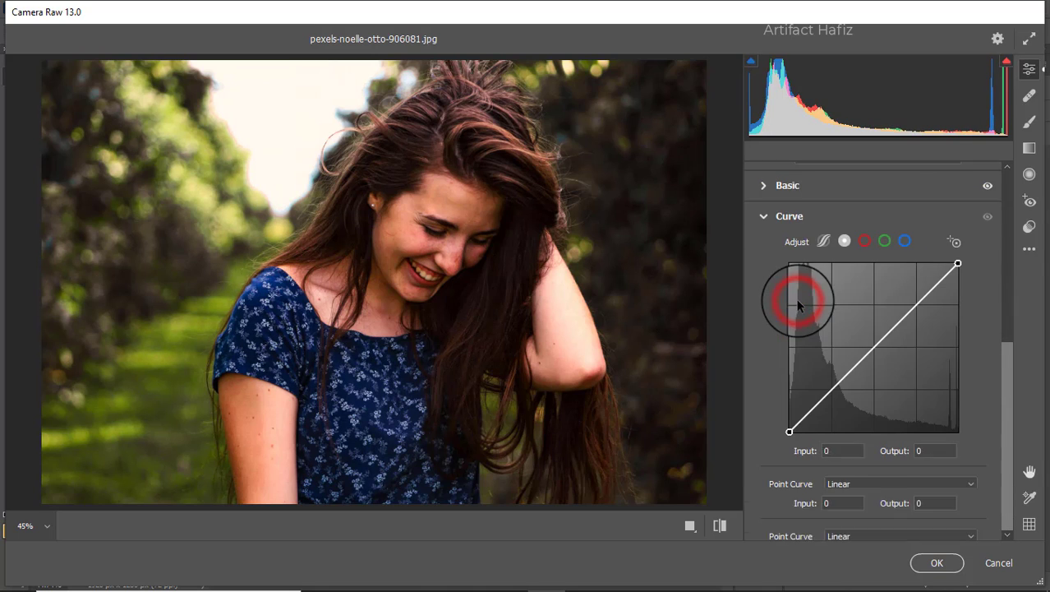
{"action": "left_click", "coordinate": [831, 392]}
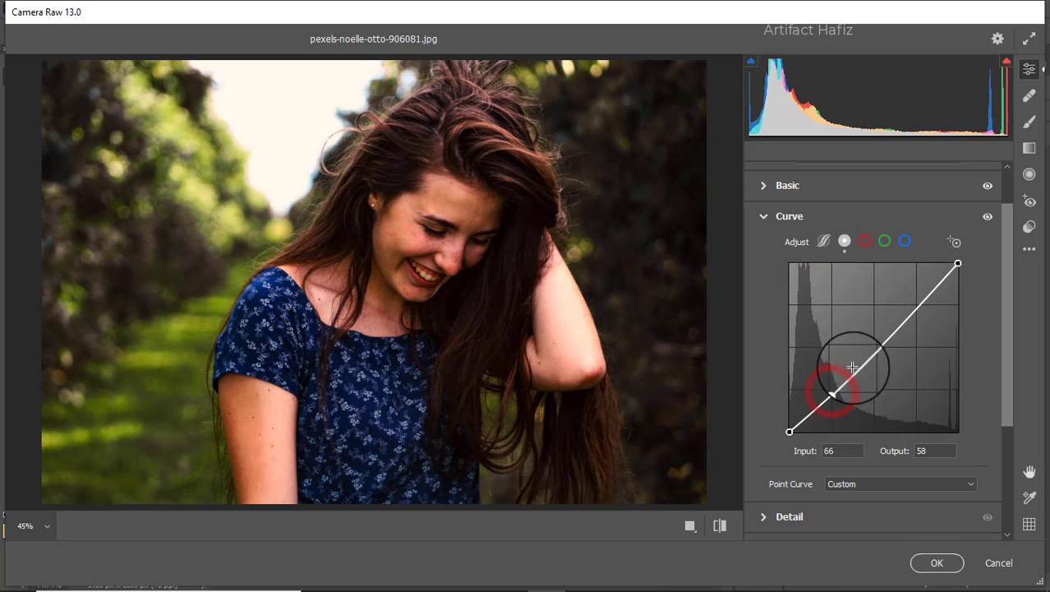
{"action": "left_click", "coordinate": [914, 307]}
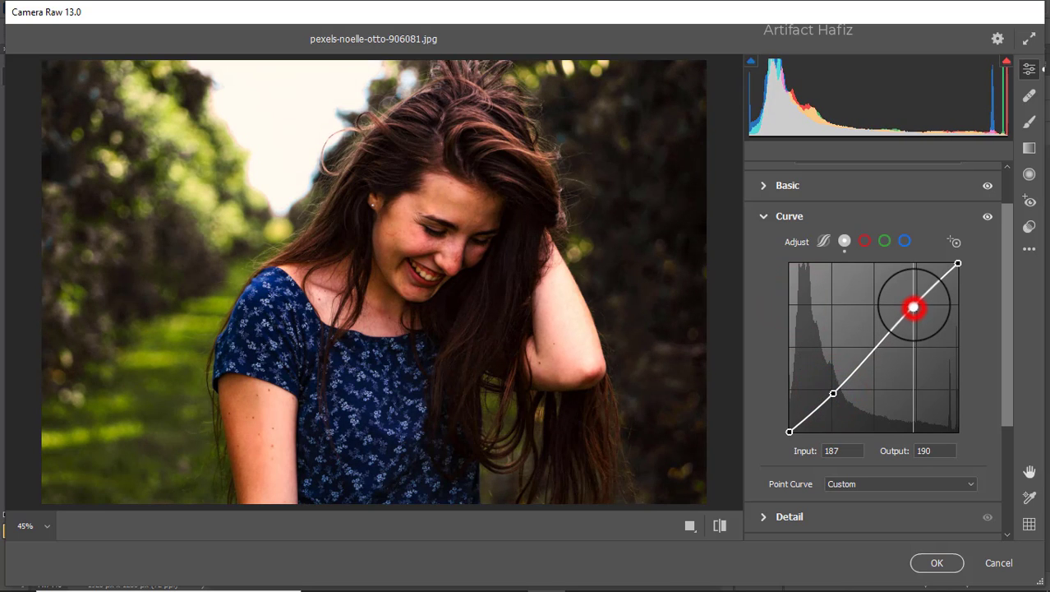
- Shape a gentle S-curve in the red channel, lowering the quarter tones and placing an upper point at about 190/192
{"action": "left_click", "coordinate": [865, 240]}
{"action": "left_click_drag", "start_coordinate": [831, 387], "coordinate": [834, 393]}
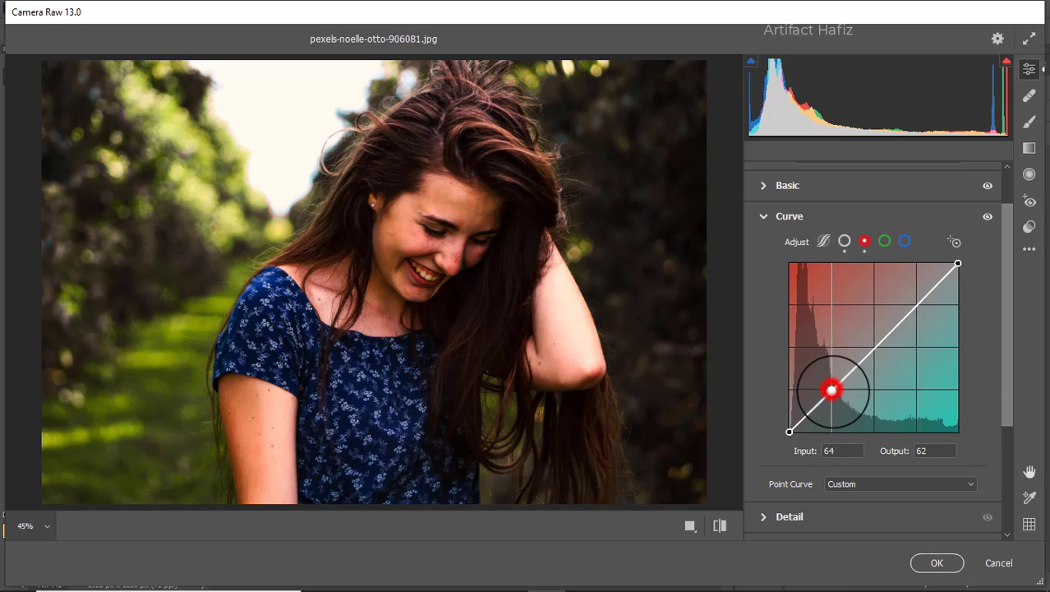
{"action": "left_click_drag", "start_coordinate": [915, 308], "coordinate": [915, 303]}
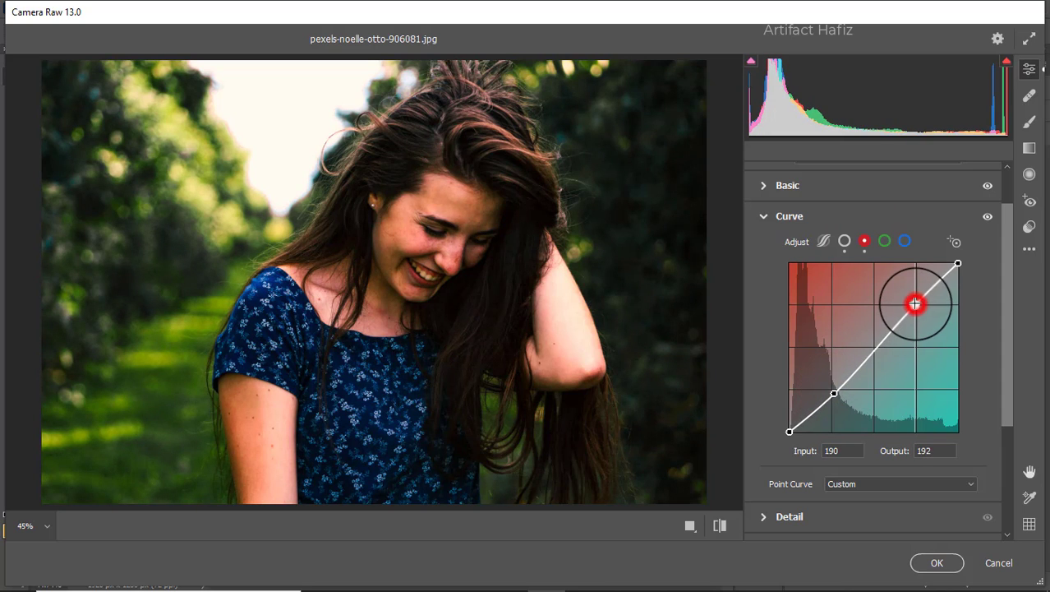
- Shape a gentle S-curve in the green channel with points at about 67/59 and 194/200
{"action": "left_click", "coordinate": [885, 241]}
{"action": "left_click", "coordinate": [831, 392]}
{"action": "left_click_drag", "start_coordinate": [832, 392], "coordinate": [834, 391]}
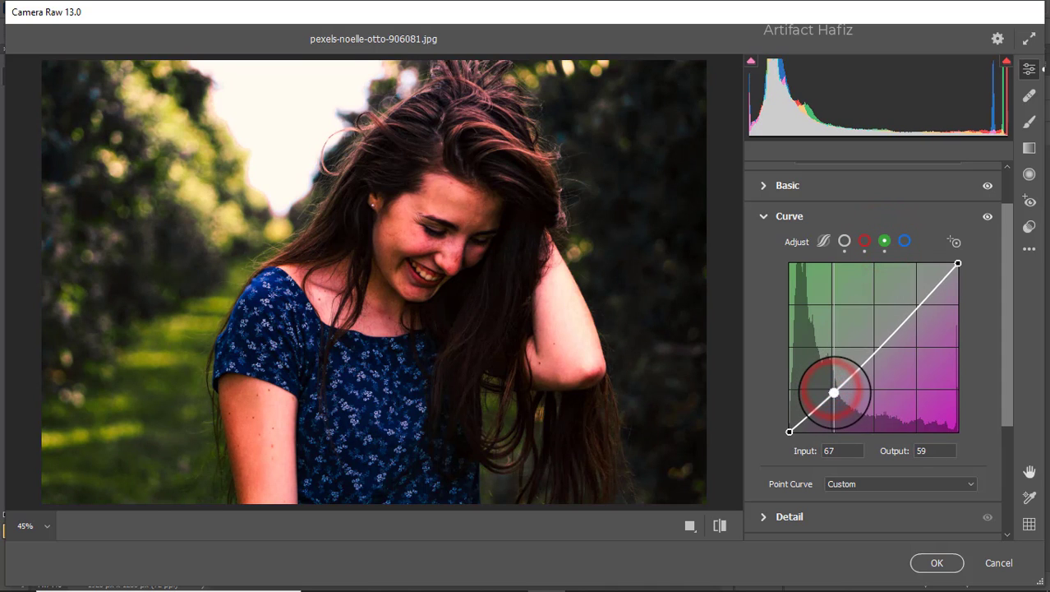
{"action": "left_click_drag", "start_coordinate": [921, 305], "coordinate": [918, 300]}
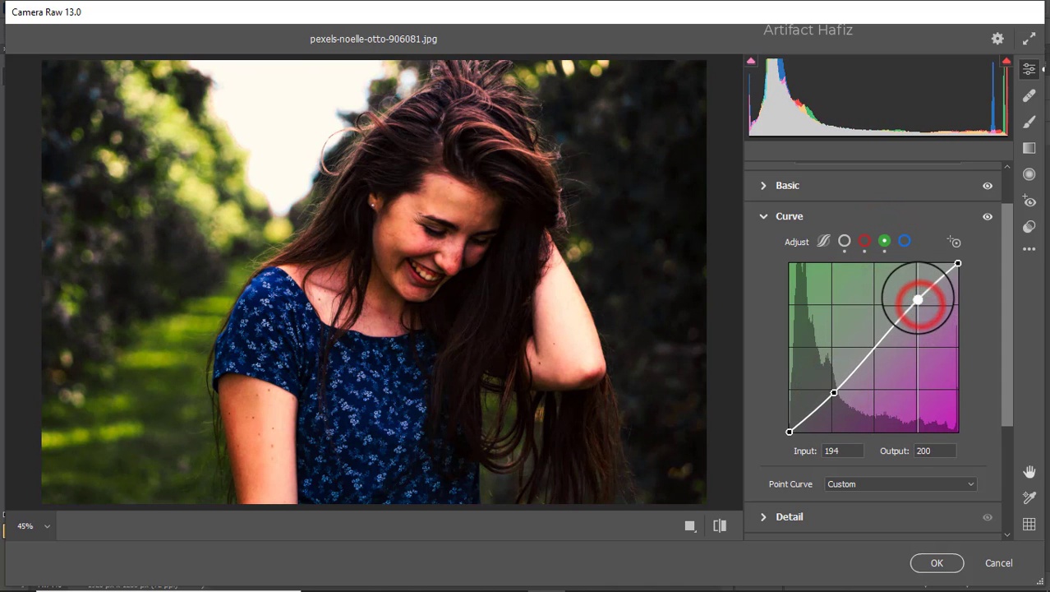
- Shape a gentle S-curve in the blue channel with points at about 63/57 and 185/189
{"action": "left_click", "coordinate": [904, 241]}
{"action": "left_click", "coordinate": [832, 394]}
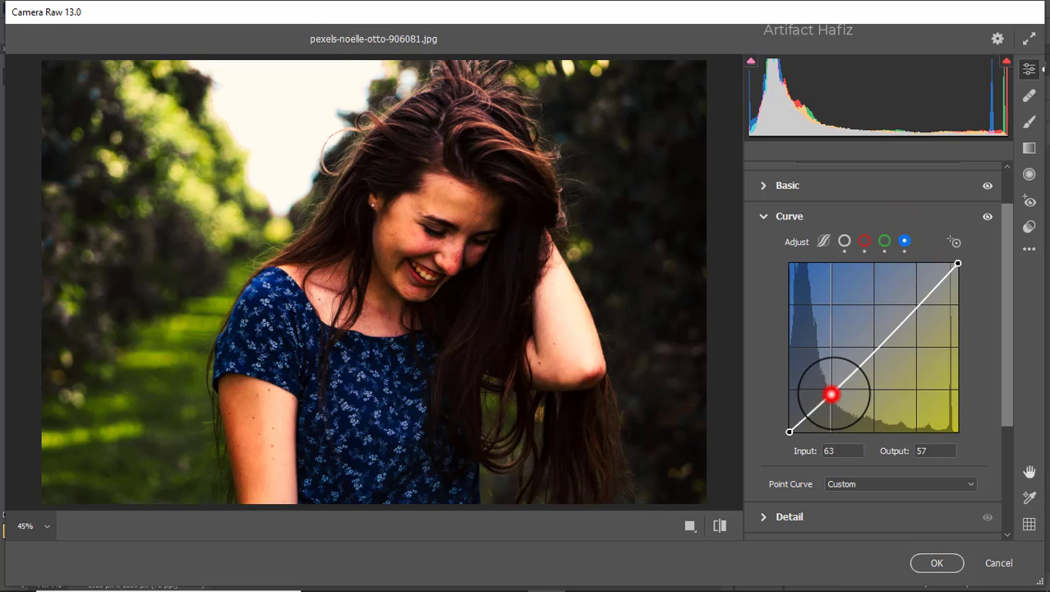
{"action": "left_click", "coordinate": [912, 307]}
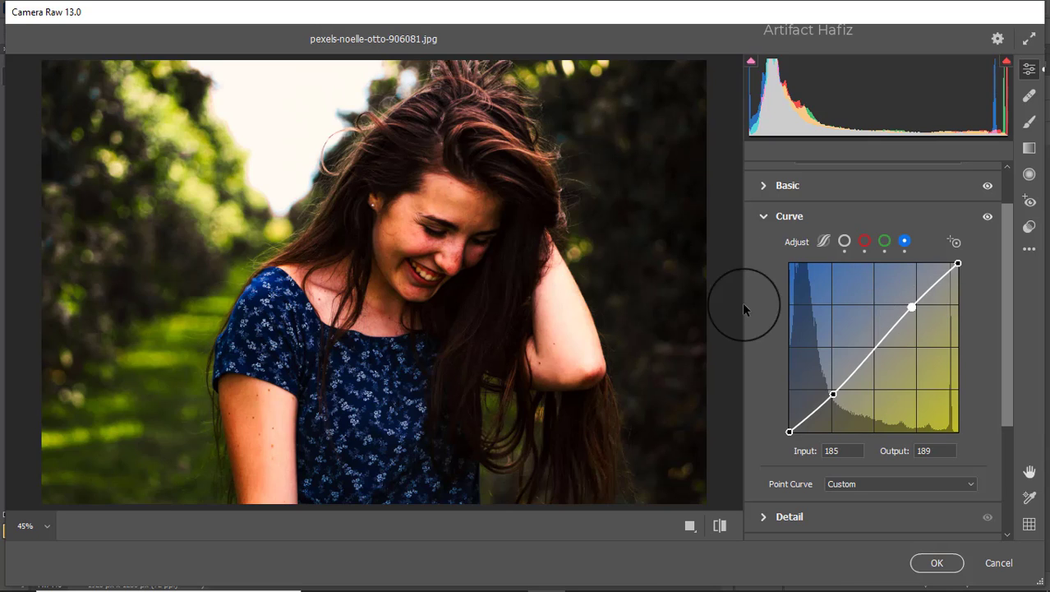
- Set the Detail adjustments to Sharpening 8, Noise Reduction 10 and Color Noise Reduction 11
{"action": "scroll", "coordinate": [804, 361], "scroll_direction": "down", "scroll_amount": 3}
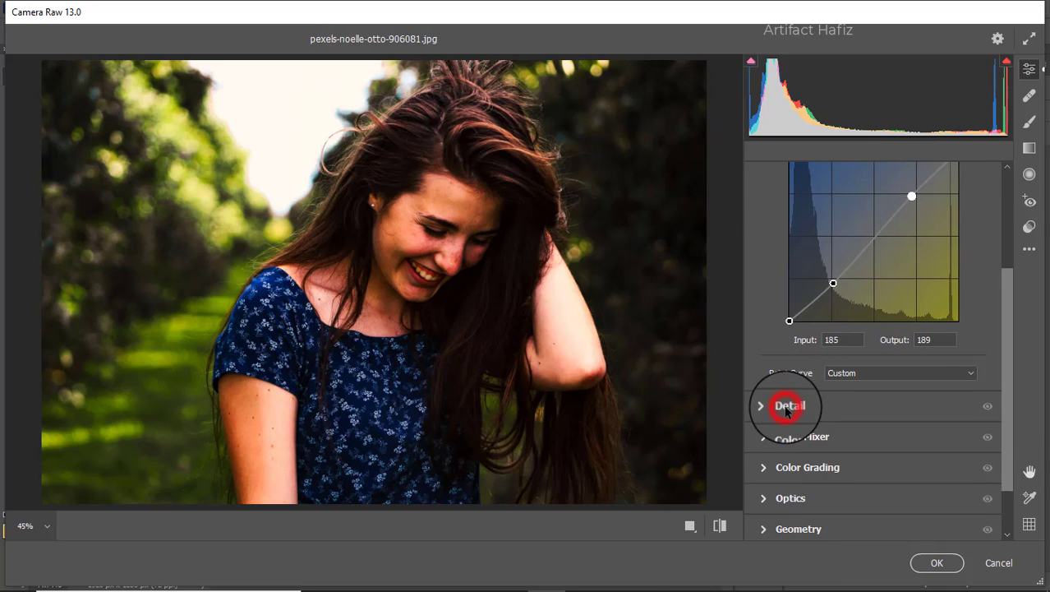
{"action": "left_click", "coordinate": [786, 407]}
{"action": "left_click_drag", "start_coordinate": [760, 337], "coordinate": [779, 400]}
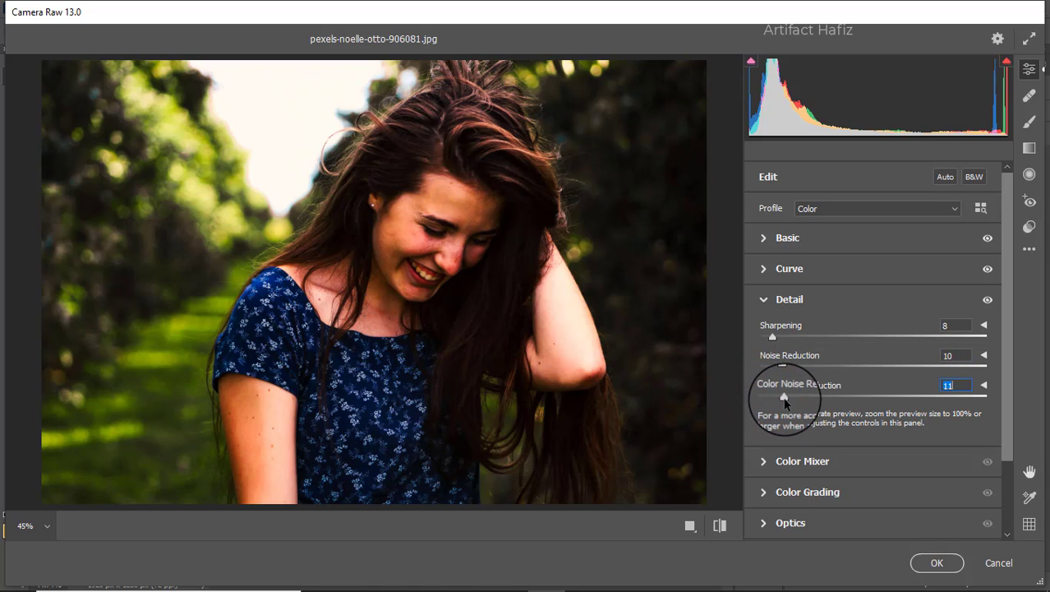
- Set the Color Mixer saturation to Reds -29, Oranges -26, Yellows -50, Greens -100, Aquas +9 and Blues +15
{"action": "left_click", "coordinate": [774, 460]}
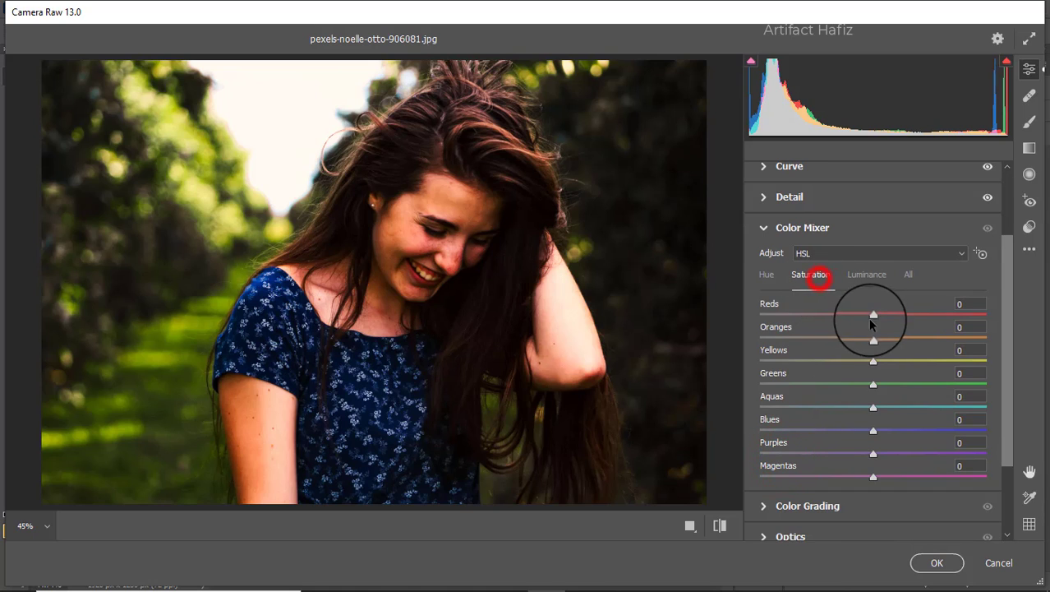
{"action": "left_click_drag", "start_coordinate": [874, 315], "coordinate": [817, 362]}
{"action": "left_click", "coordinate": [875, 337]}
{"action": "left_click_drag", "start_coordinate": [873, 384], "coordinate": [746, 387]}
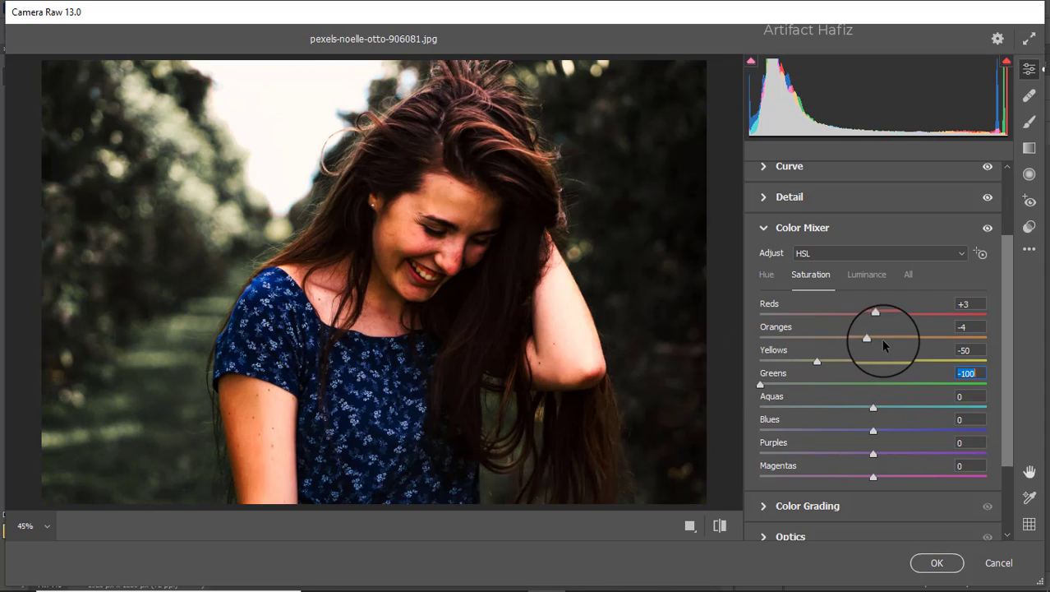
{"action": "left_click_drag", "start_coordinate": [869, 339], "coordinate": [847, 344]}
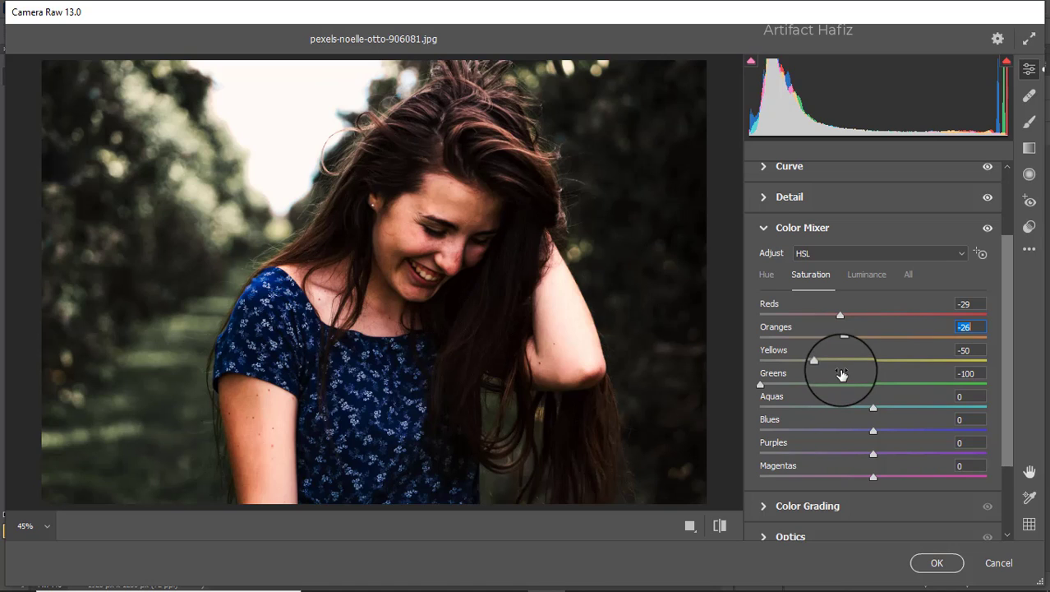
{"action": "left_click_drag", "start_coordinate": [876, 407], "coordinate": [890, 430]}
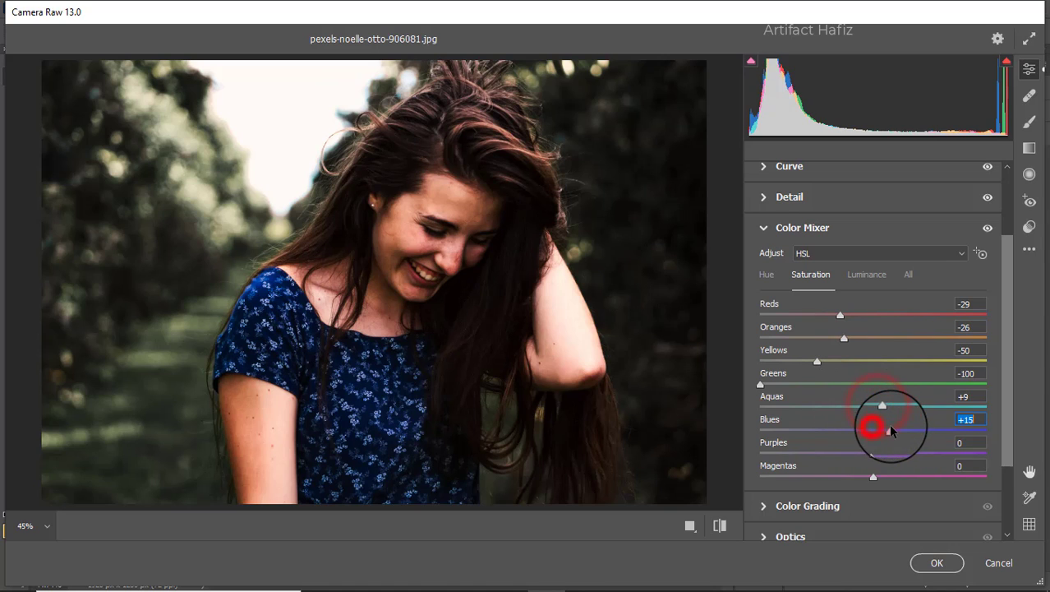
- Set the Color Mixer luminance to Reds +54, Oranges +6, Yellows -6, Greens +29, Aquas +18 and Blues +10
{"action": "left_click", "coordinate": [870, 275]}
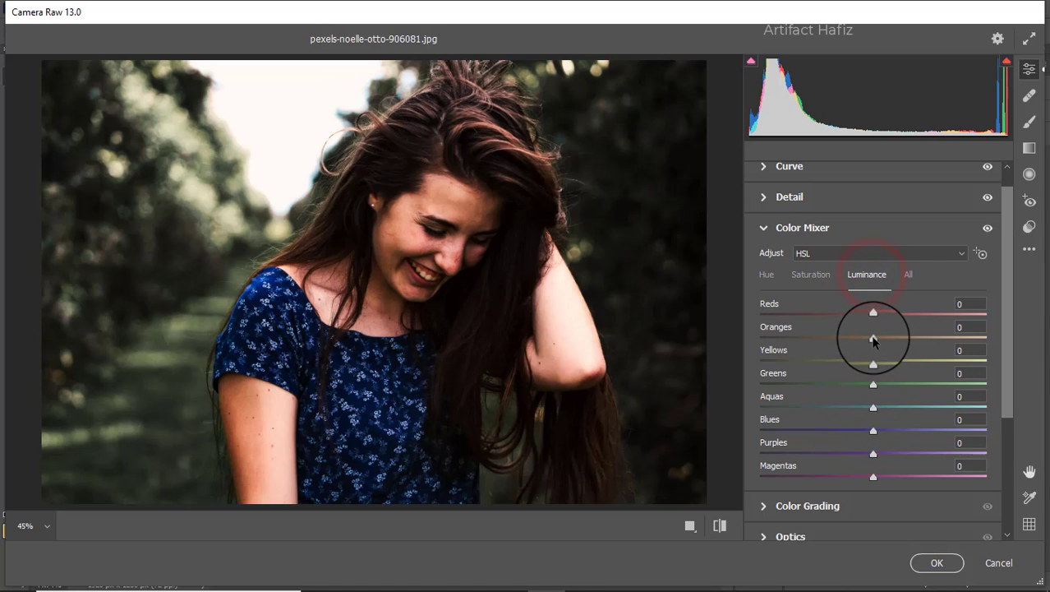
{"action": "left_click_drag", "start_coordinate": [892, 341], "coordinate": [936, 314]}
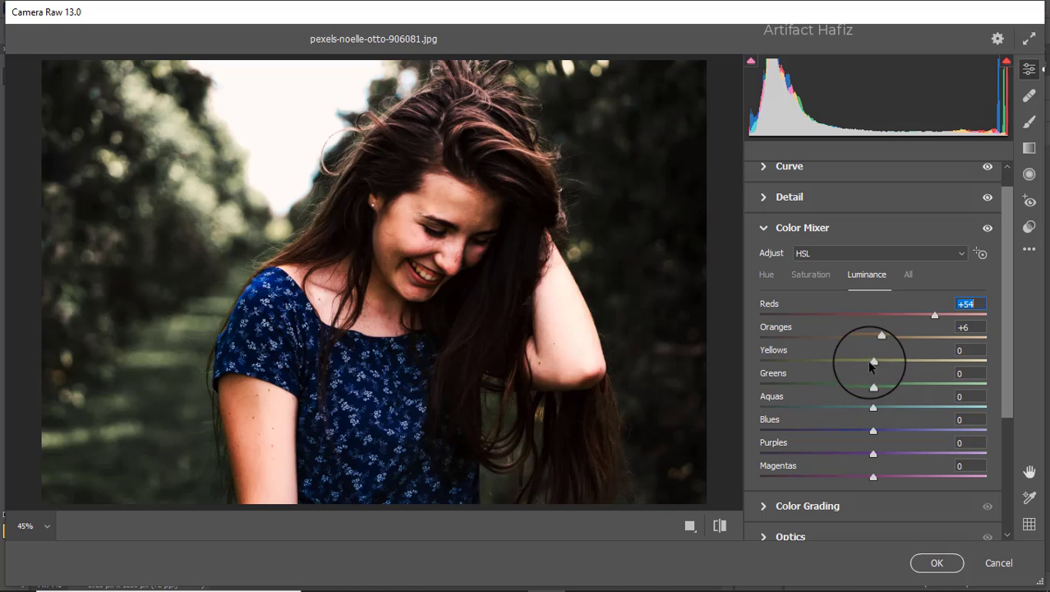
{"action": "left_click_drag", "start_coordinate": [873, 361], "coordinate": [884, 431]}
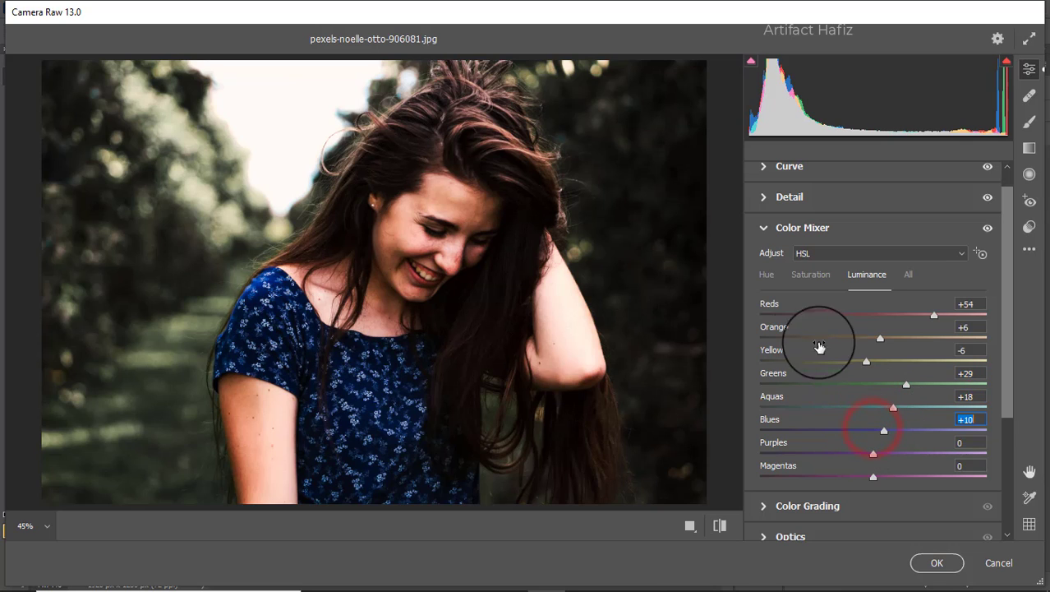
- Set the Color Mixer hue to Aquas -20, Blues -35 and Yellows -100, and shift Greens strongly toward yellow
{"action": "left_click", "coordinate": [764, 276]}
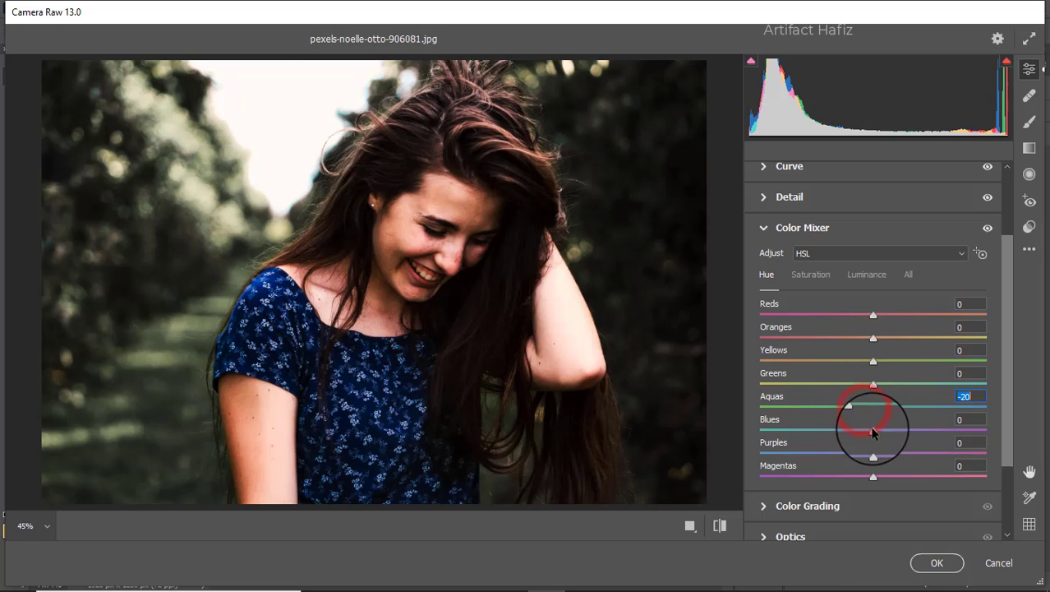
{"action": "left_click_drag", "start_coordinate": [874, 429], "coordinate": [844, 442]}
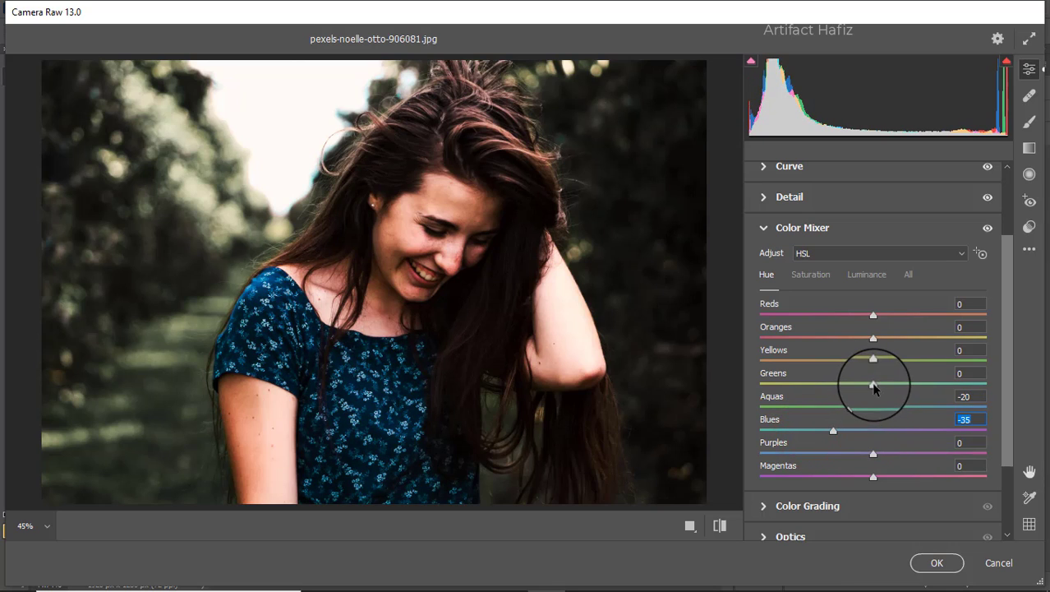
{"action": "left_click_drag", "start_coordinate": [872, 383], "coordinate": [792, 379]}
{"action": "left_click_drag", "start_coordinate": [873, 361], "coordinate": [745, 368]}
- Use Color Grading to tint the shadows slightly blue-violet and the highlights slightly orange
{"action": "scroll", "coordinate": [929, 353], "scroll_direction": "down", "scroll_amount": 3}
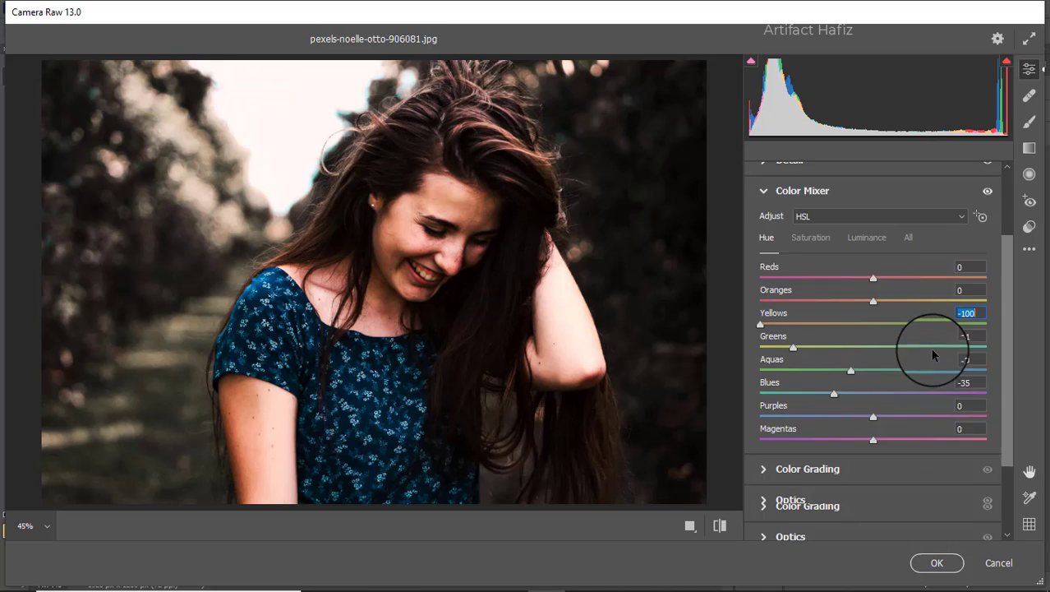
{"action": "left_click", "coordinate": [828, 403]}
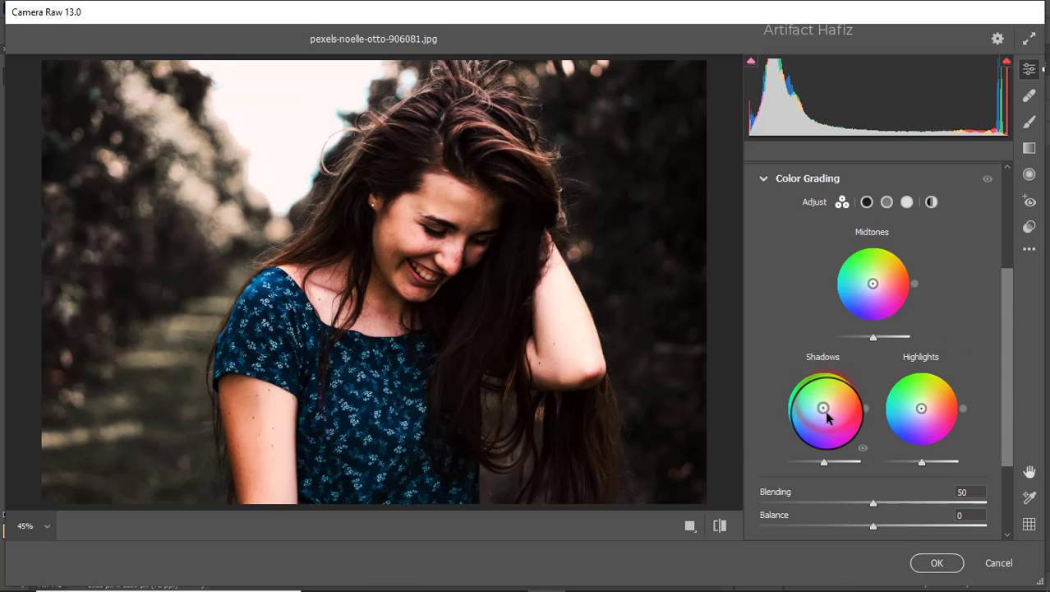
{"action": "left_click_drag", "start_coordinate": [825, 413], "coordinate": [811, 474]}
{"action": "left_click_drag", "start_coordinate": [921, 408], "coordinate": [1019, 342]}
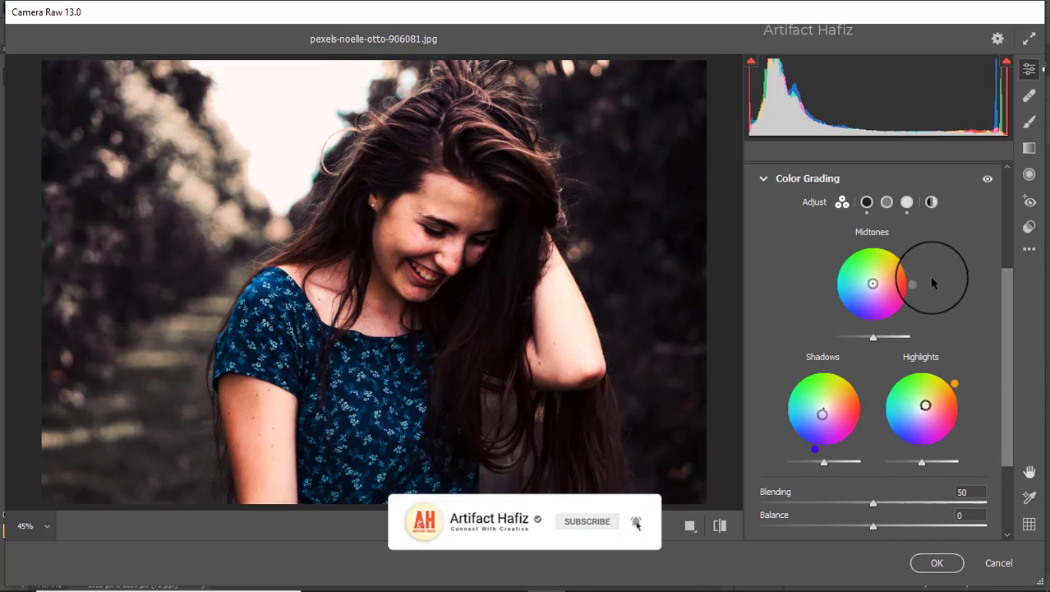
- Tint the midtones orange at hue 29, saturation 13, and set the Calibration saturation to Red Primary -54, Green Primary +67 and Blue Primary -33
{"action": "left_click_drag", "start_coordinate": [873, 288], "coordinate": [985, 227]}
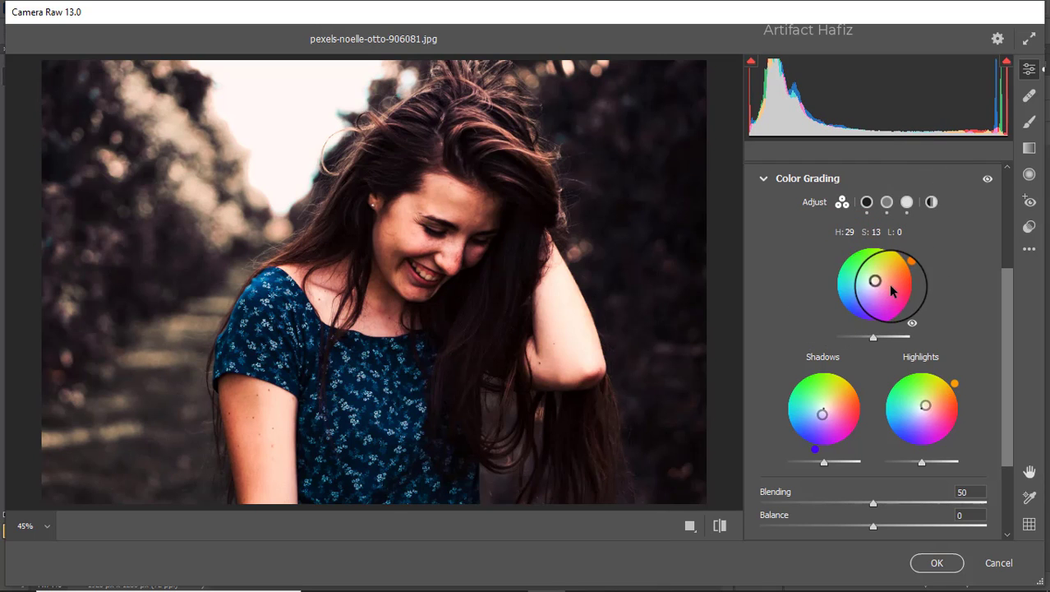
{"action": "scroll", "coordinate": [898, 254], "scroll_direction": "down", "scroll_amount": 3}
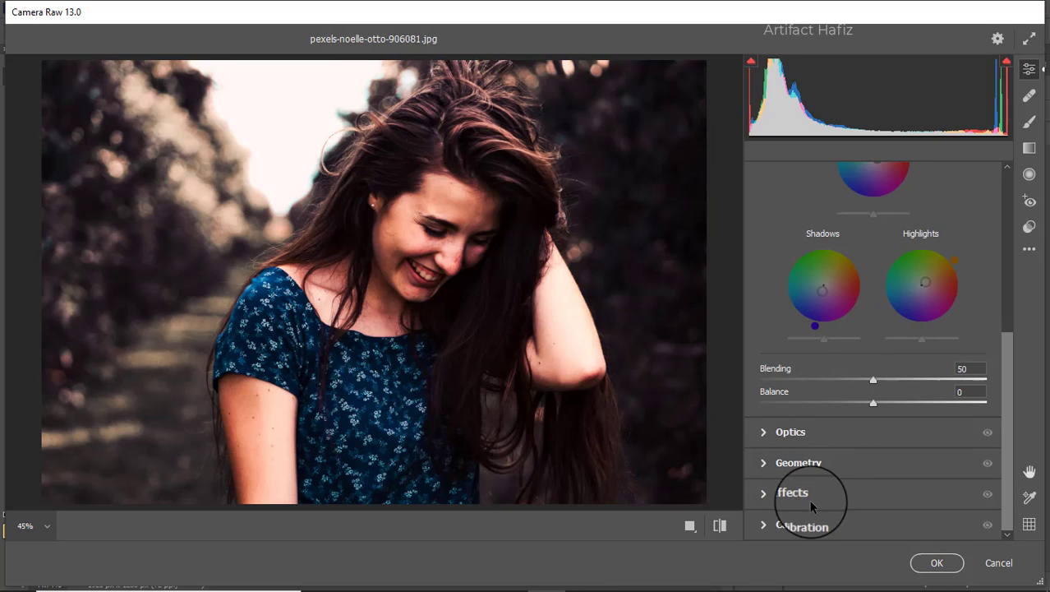
{"action": "left_click", "coordinate": [800, 527]}
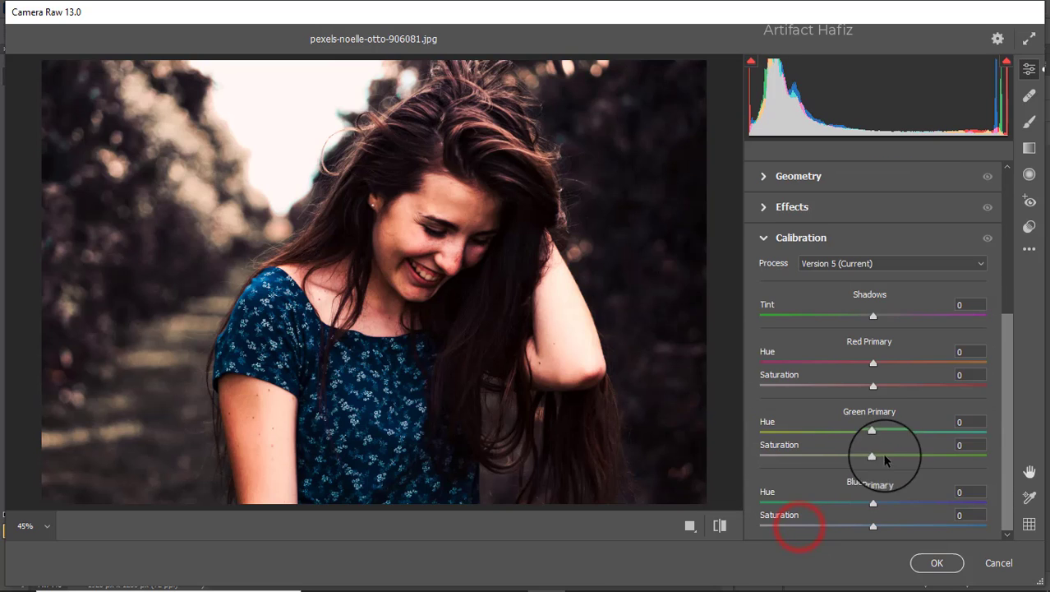
{"action": "left_click_drag", "start_coordinate": [876, 450], "coordinate": [949, 461]}
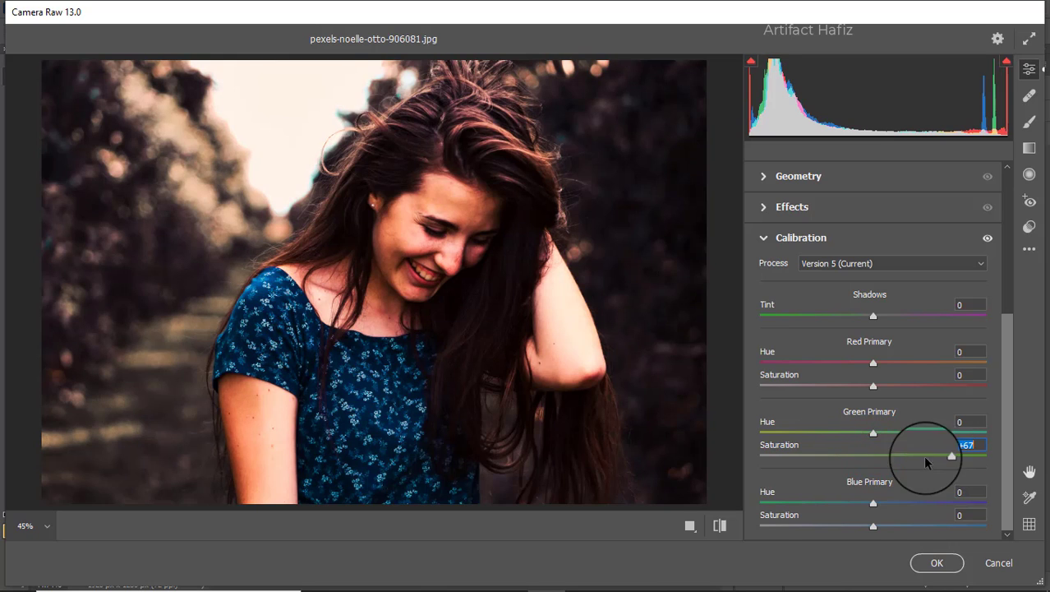
{"action": "left_click_drag", "start_coordinate": [875, 386], "coordinate": [812, 387]}
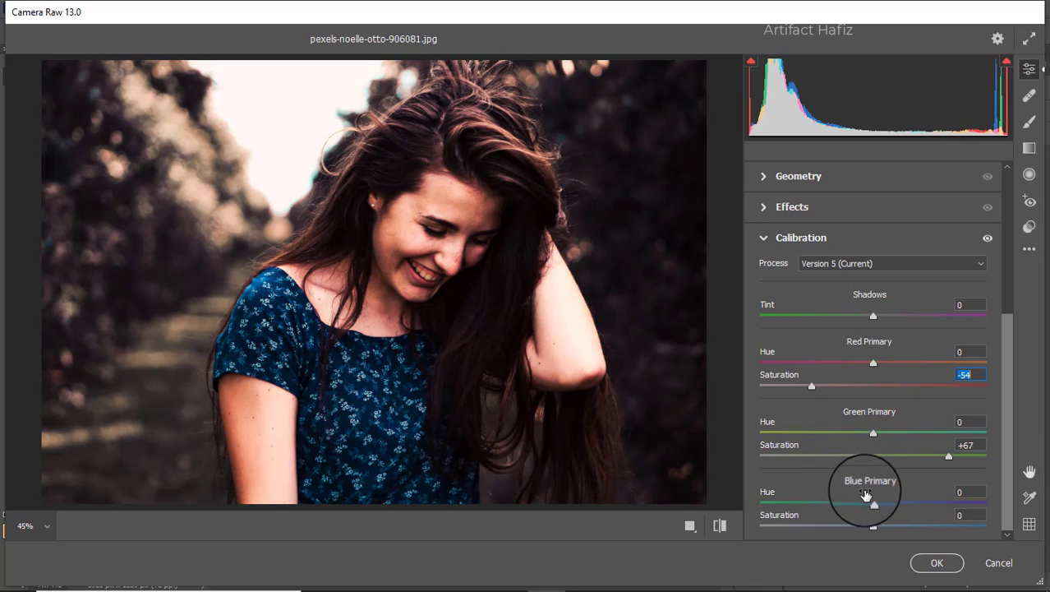
{"action": "left_click_drag", "start_coordinate": [873, 526], "coordinate": [825, 527]}
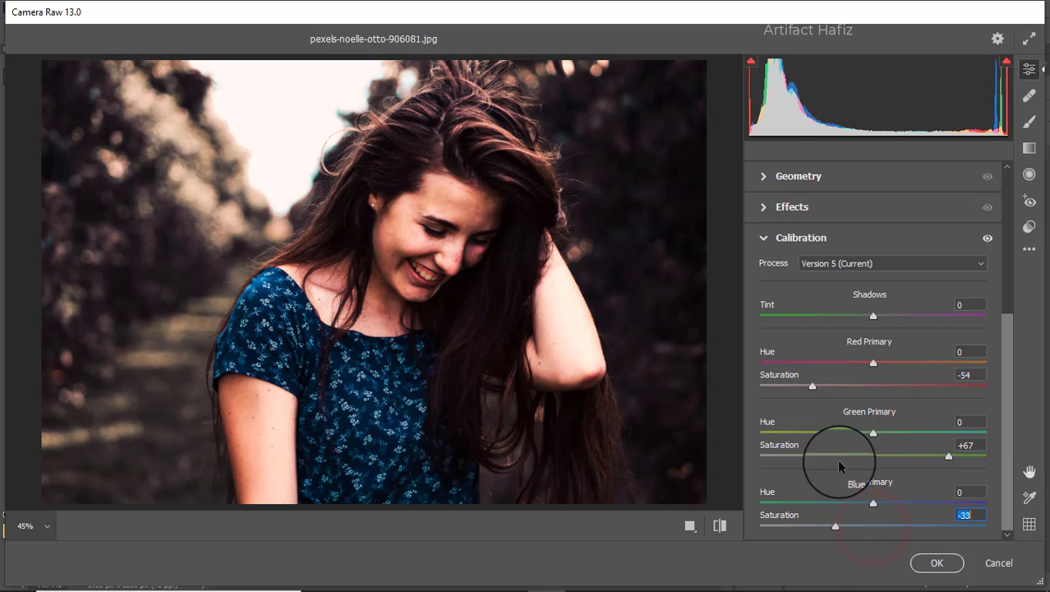
- Set the Basic adjustments to Highlights -60, Exposure -0.60, Blacks +88 and Contrast -44, and apply the Camera Raw filter
{"action": "left_click_drag", "start_coordinate": [1006, 333], "coordinate": [1008, 174]}
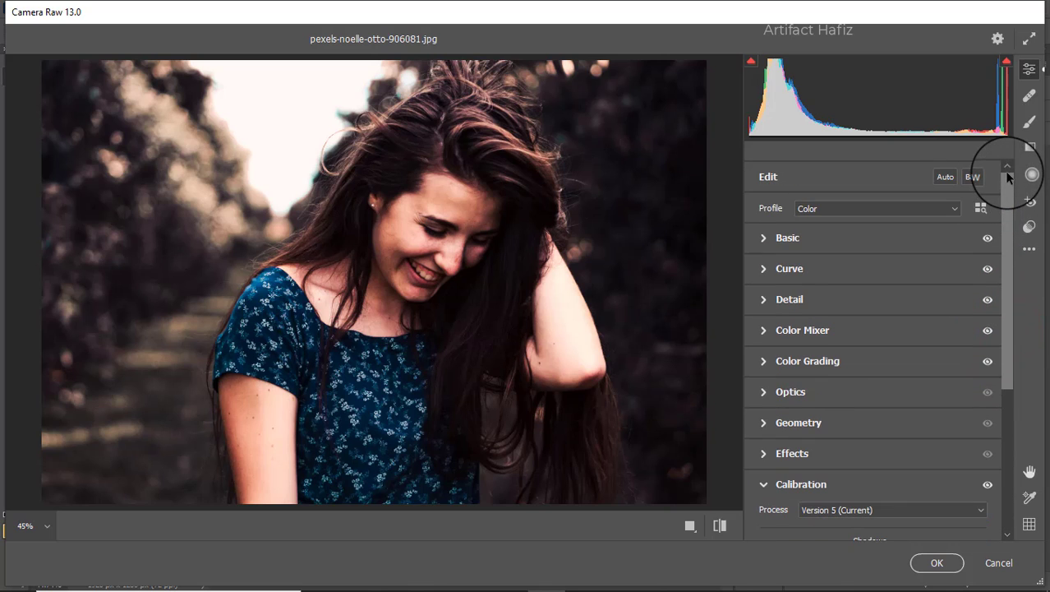
{"action": "left_click", "coordinate": [766, 237]}
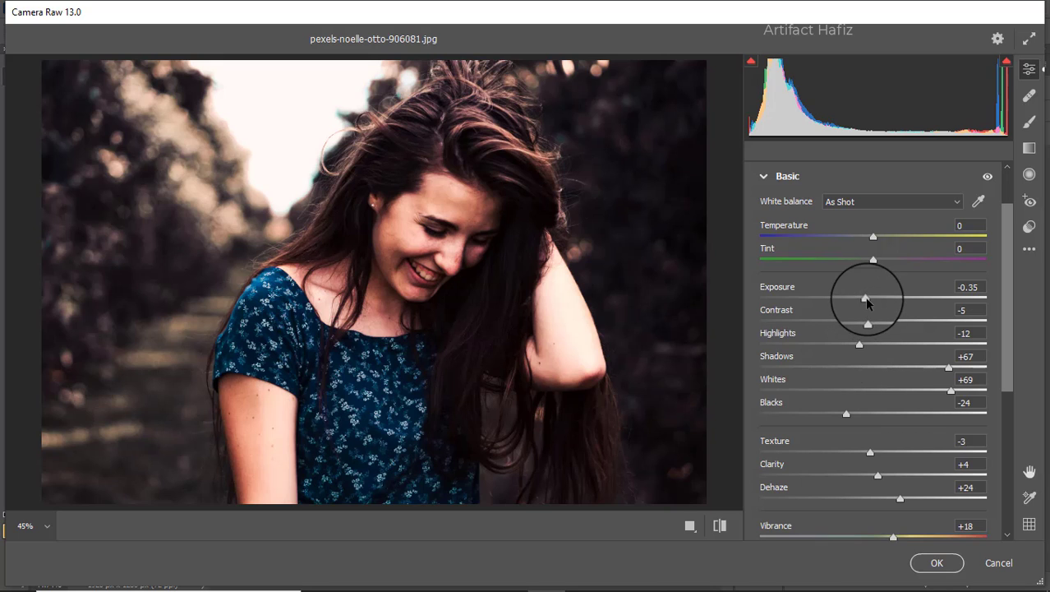
{"action": "left_click_drag", "start_coordinate": [861, 345], "coordinate": [805, 349]}
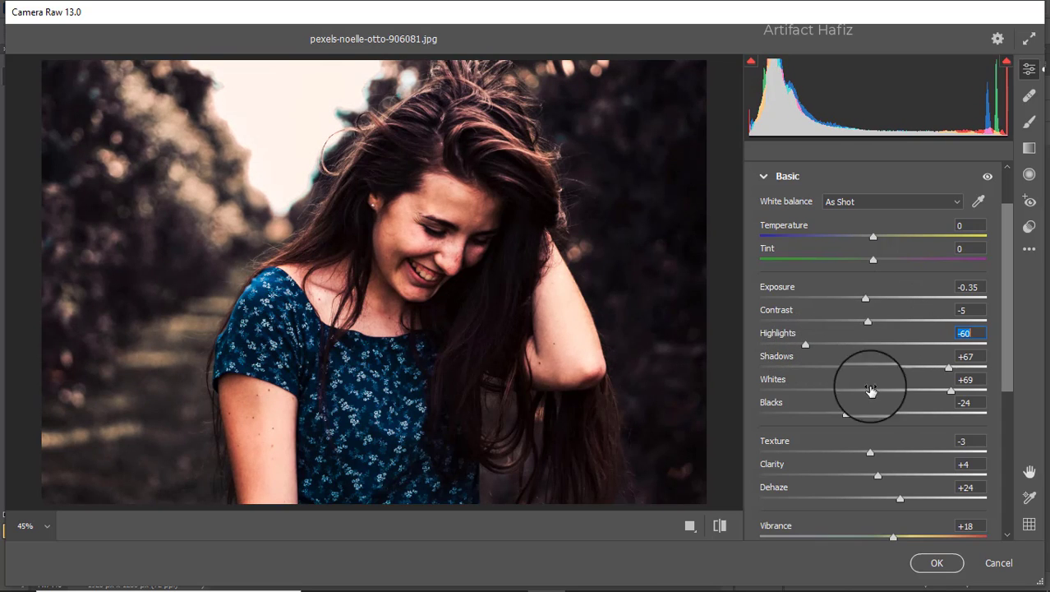
{"action": "mouse_move", "coordinate": [867, 298]}
{"action": "left_mouse_down"}
{"action": "mouse_move", "coordinate": [850, 298]}
{"action": "mouse_move", "coordinate": [862, 300]}
{"action": "left_mouse_up"}
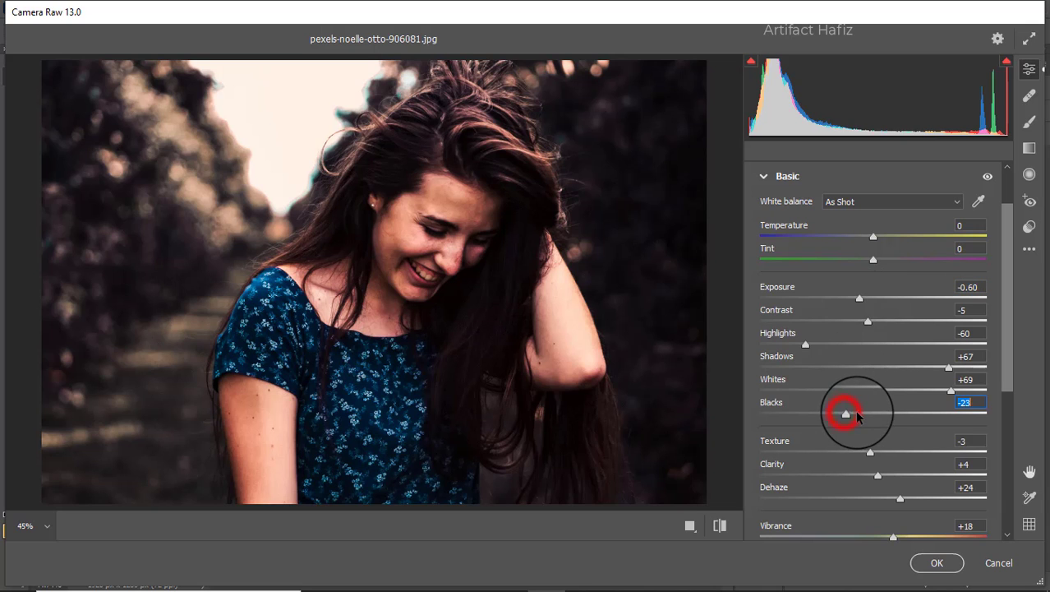
{"action": "left_click_drag", "start_coordinate": [857, 411], "coordinate": [971, 408]}
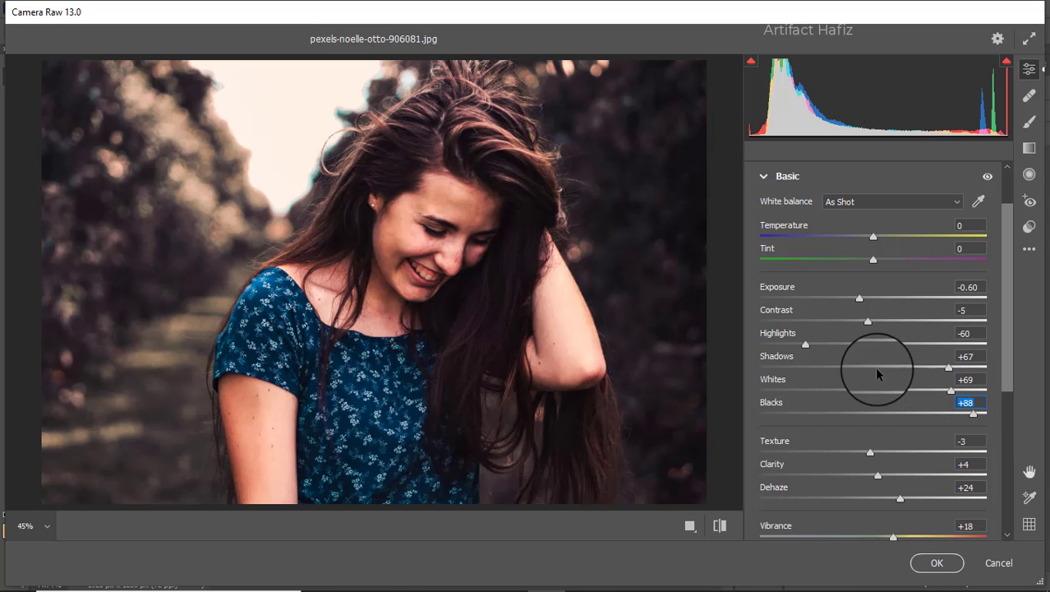
{"action": "left_click_drag", "start_coordinate": [868, 321], "coordinate": [821, 329]}
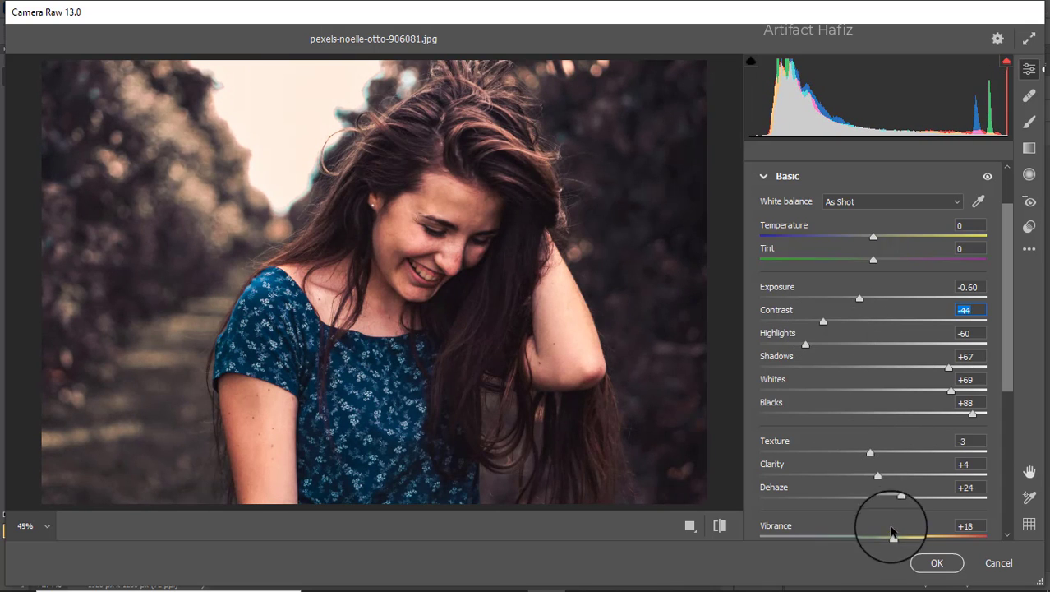
{"action": "left_click", "coordinate": [931, 565]}
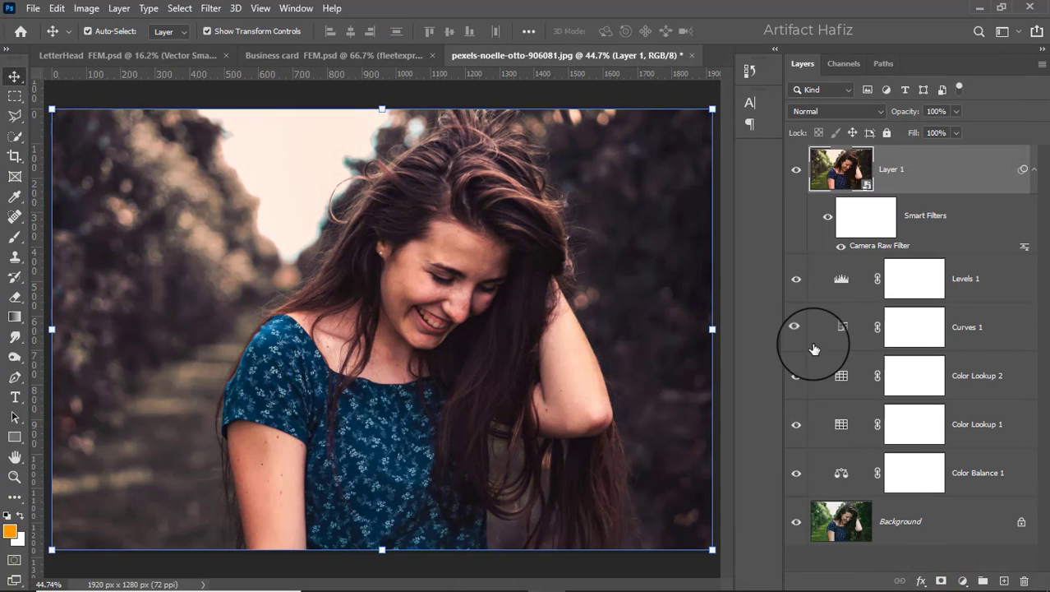
- Compare the graded portrait with the original by repeatedly showing only the Background layer and restoring all layers
{"action": "left_click", "coordinate": [795, 522], "text": "alt"}
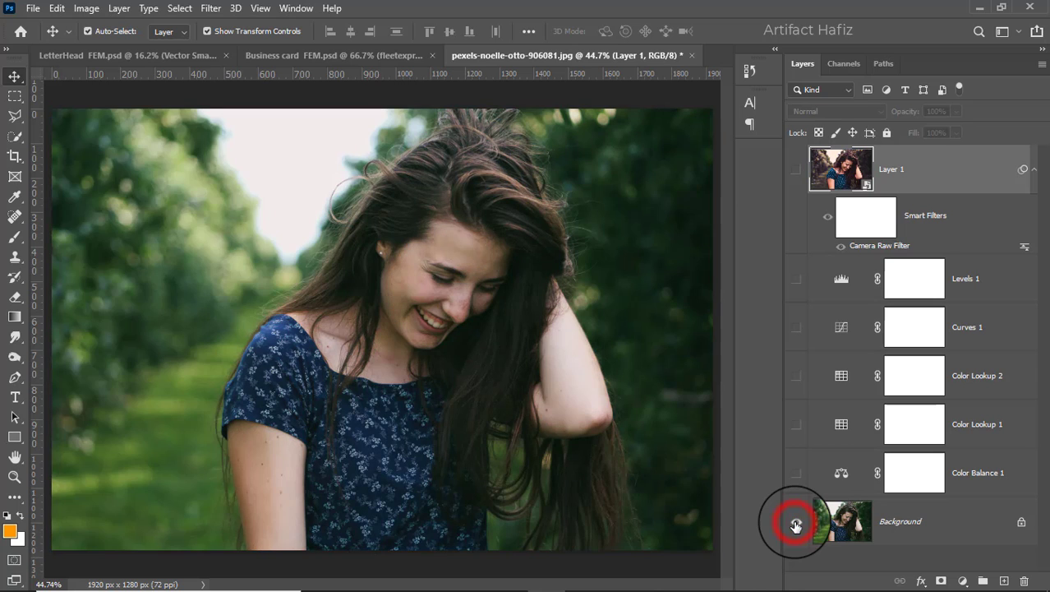
{"action": "left_click", "coordinate": [795, 524], "text": "alt"}
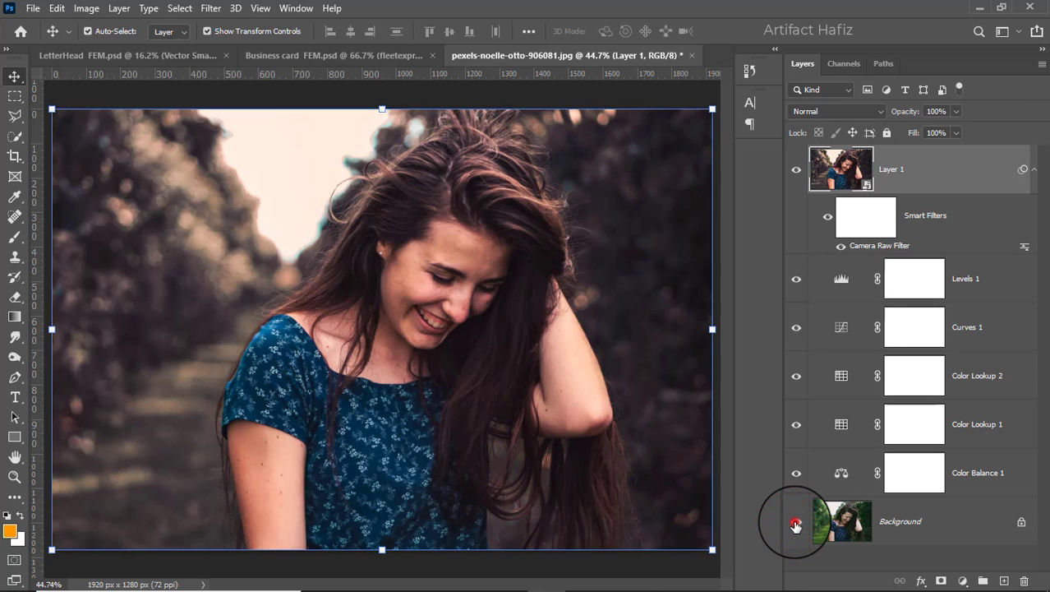
{"action": "left_click", "coordinate": [796, 524], "text": "alt"}
{"action": "left_click", "coordinate": [795, 524], "text": "alt"}
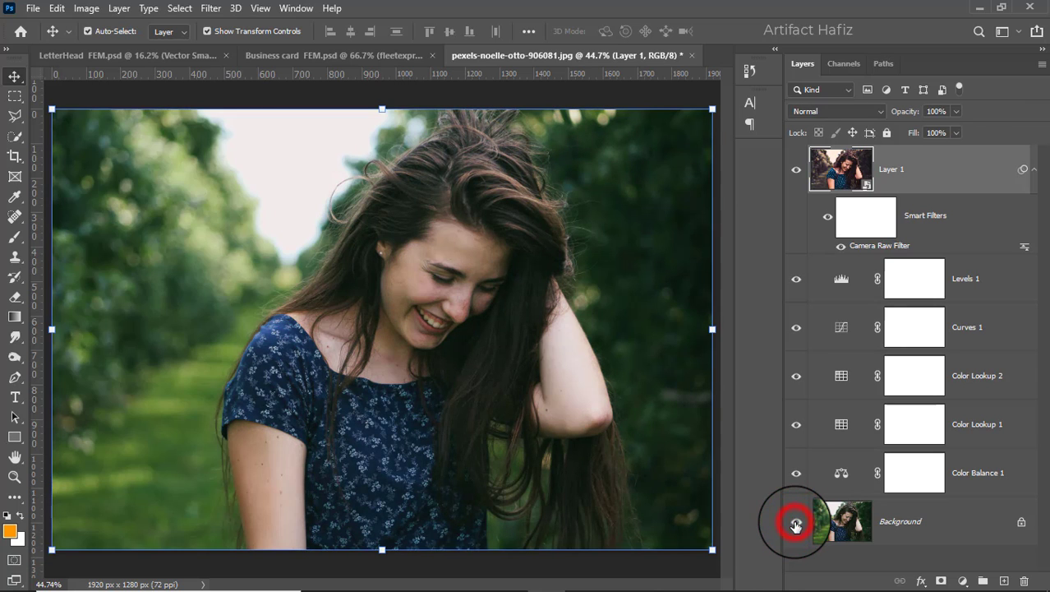